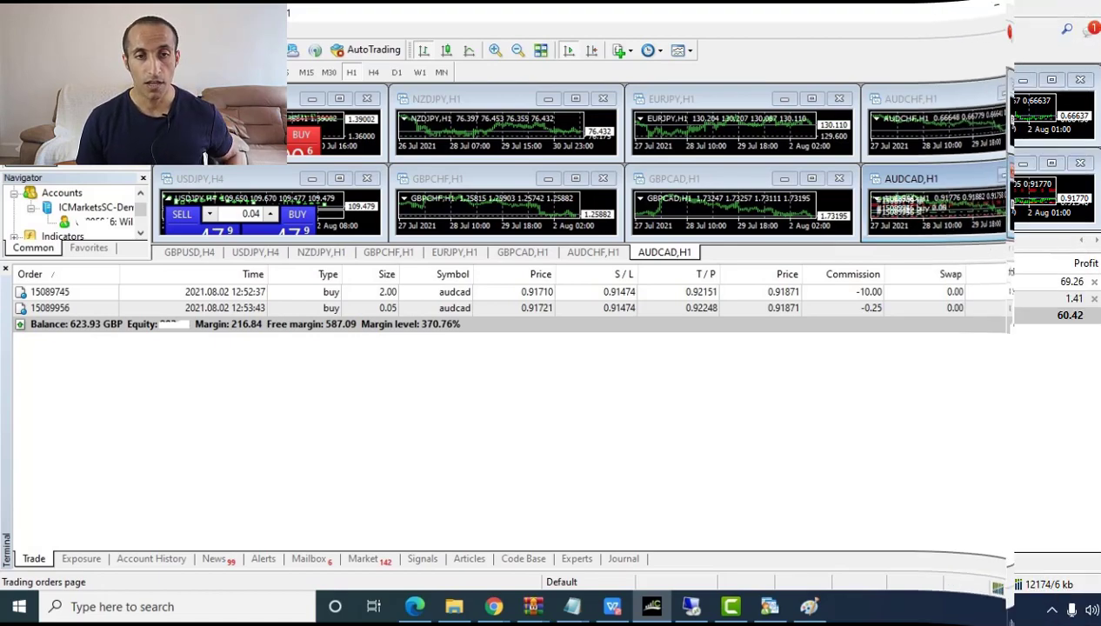
click(939, 494)
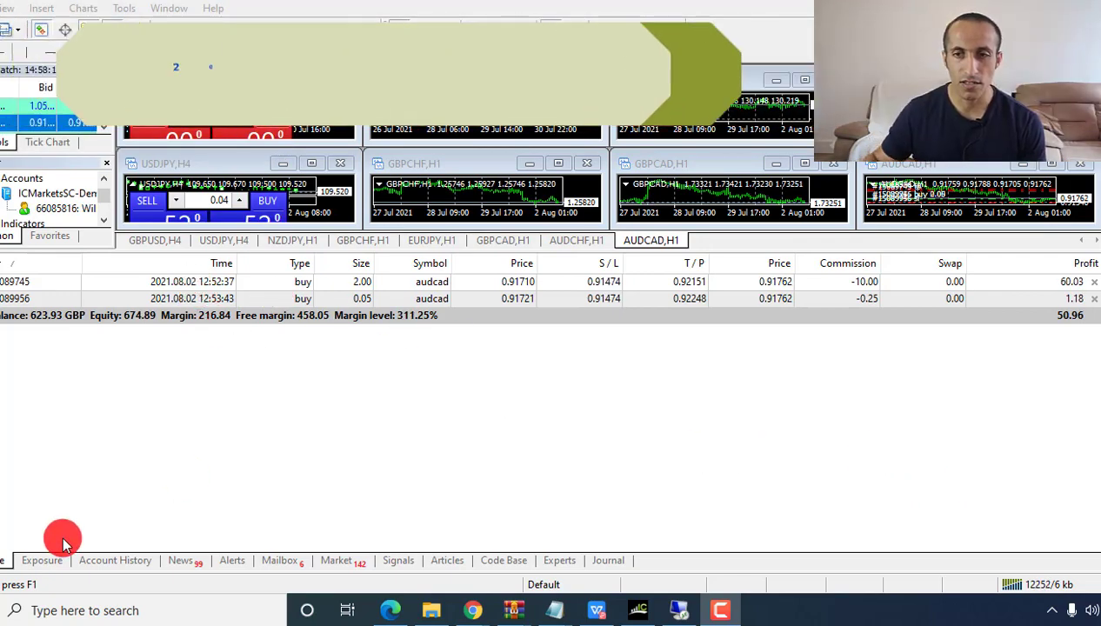
click(102, 564)
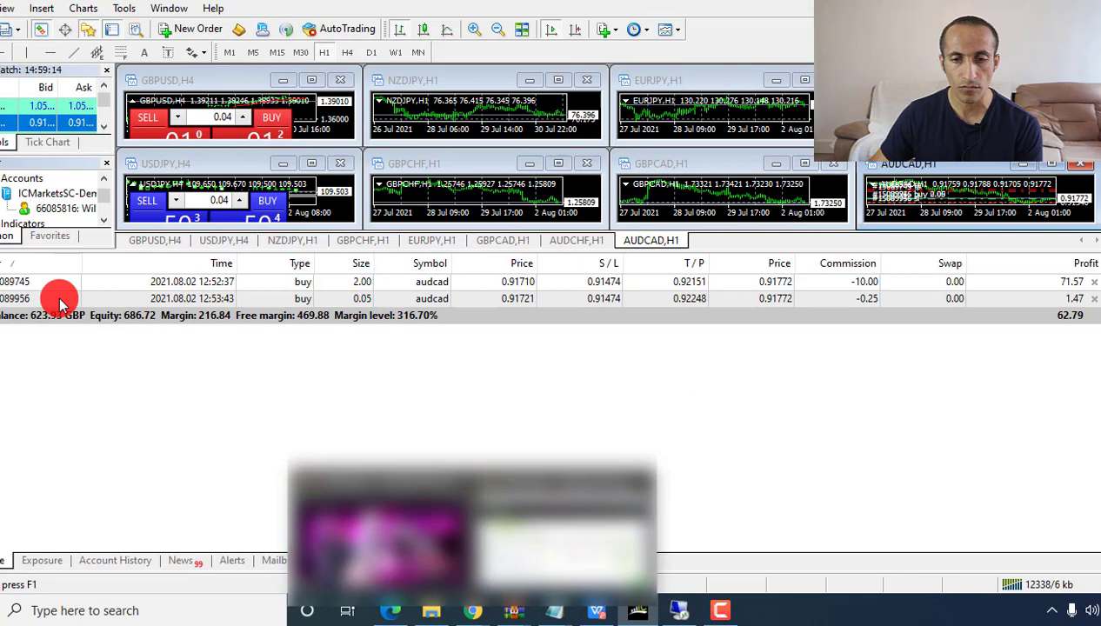
Review the closed trades in Account History, then bring the Chrome browser to the front
click(100, 560)
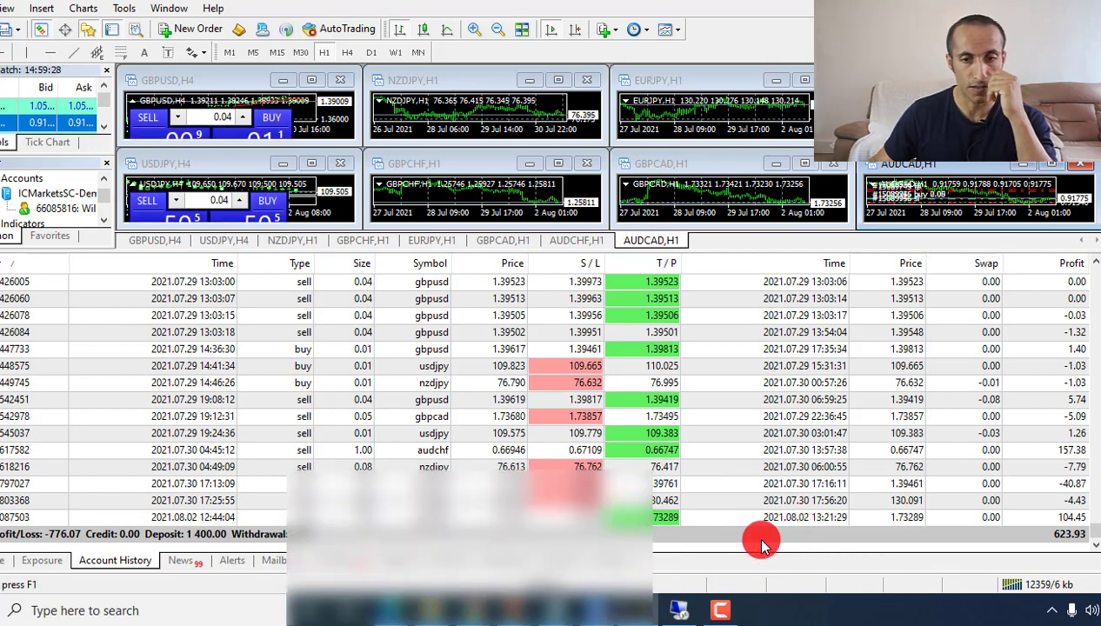
mouse_move(473, 610)
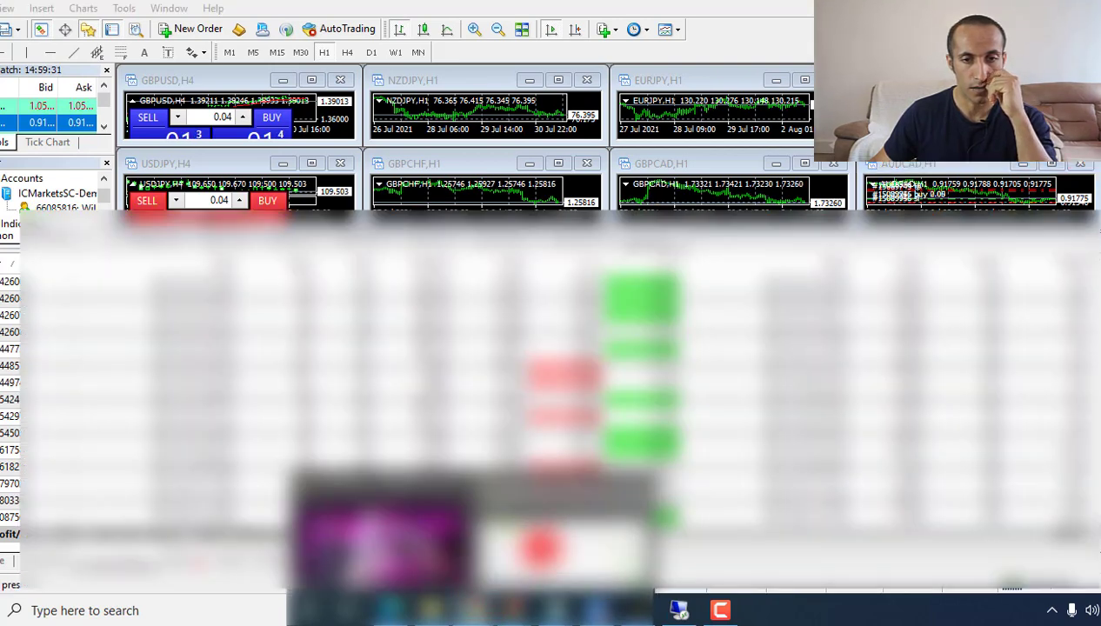
click(522, 543)
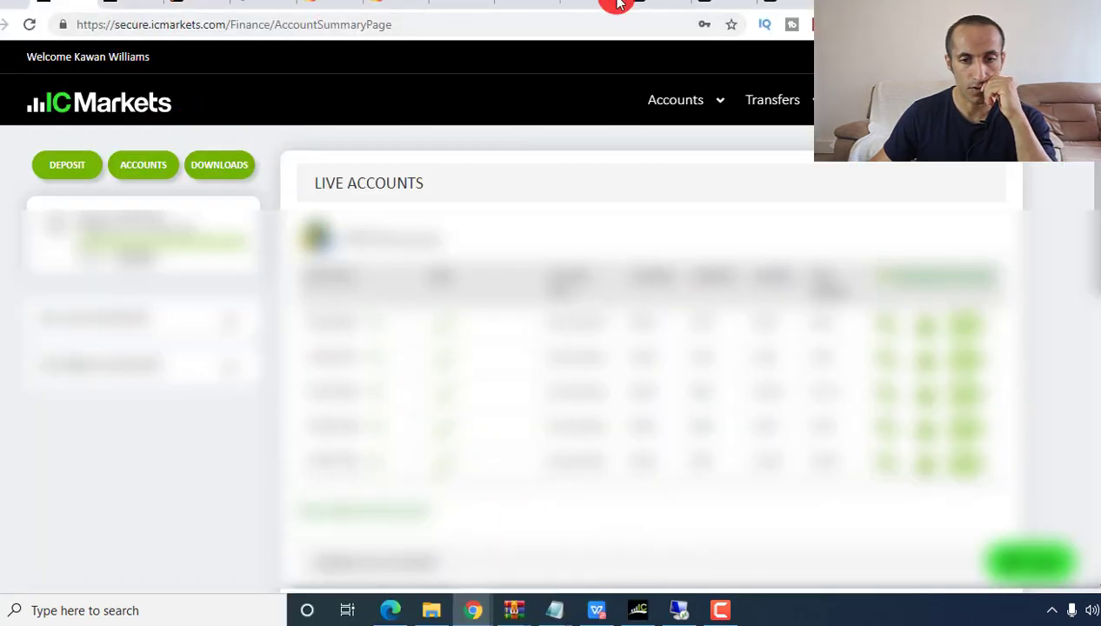
Switch the TradingView chart from GBPNZD to GBPCAD and clear the IG ad and upgrade popup
click(659, 2)
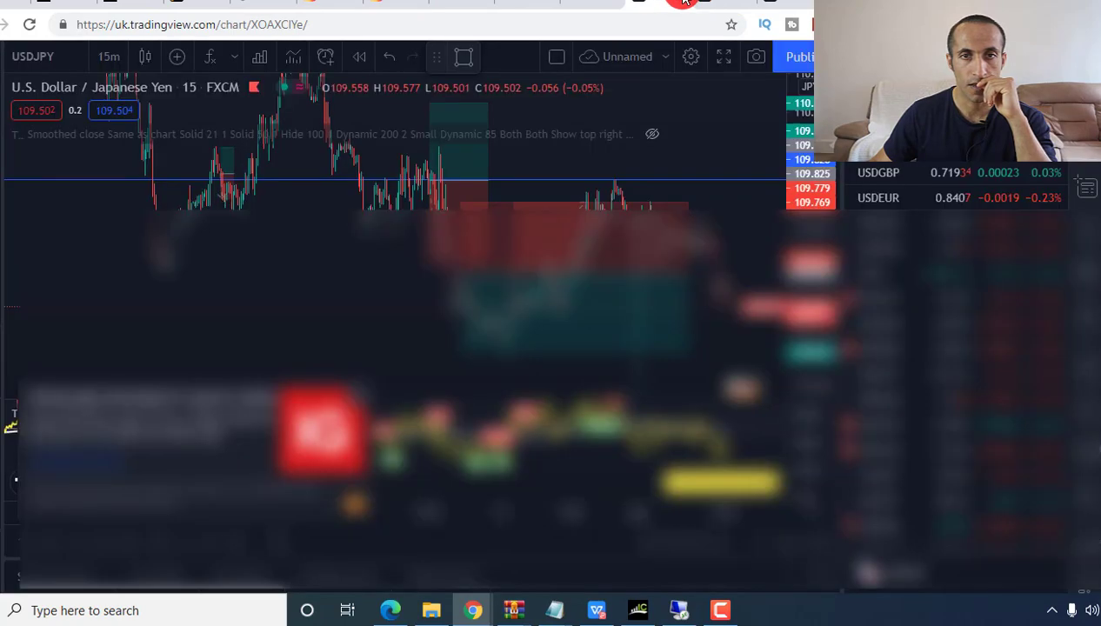
click(765, 4)
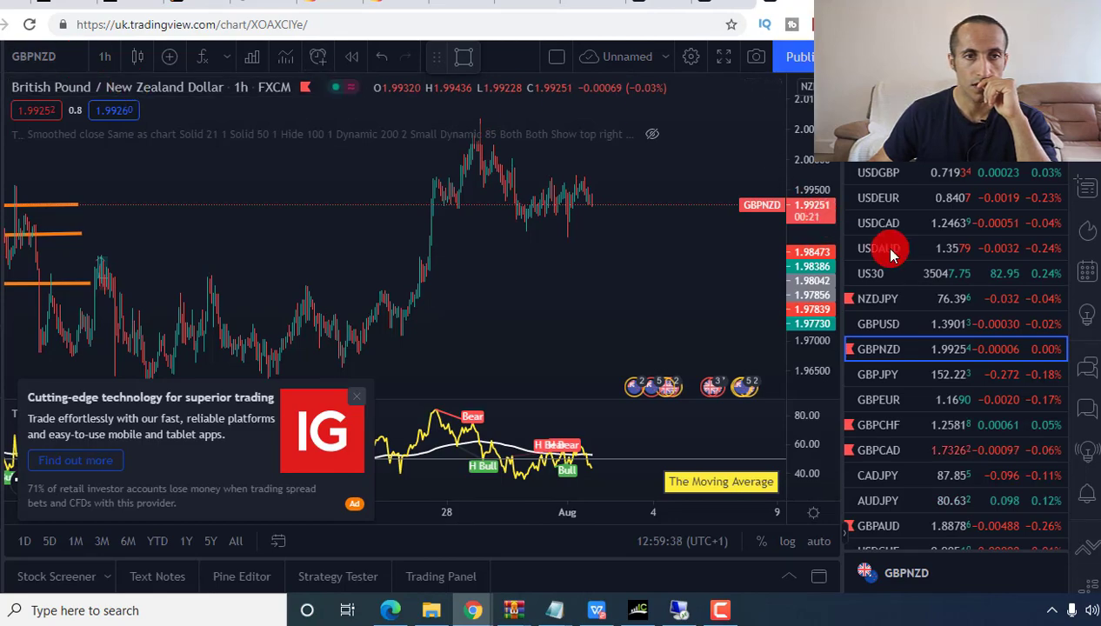
mouse_move(879, 449)
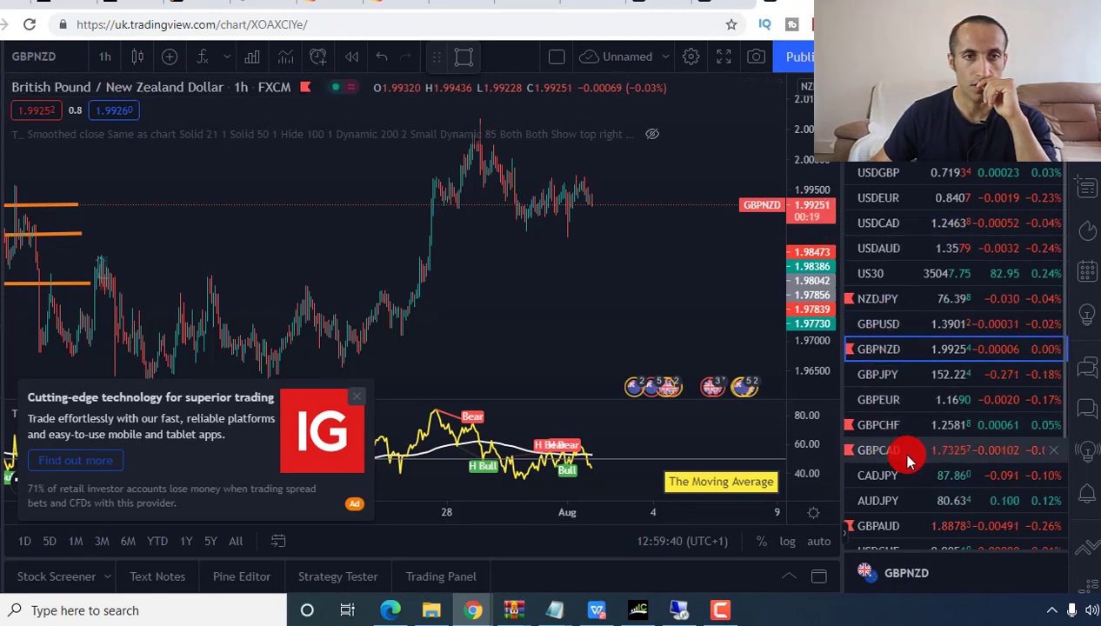
click(899, 451)
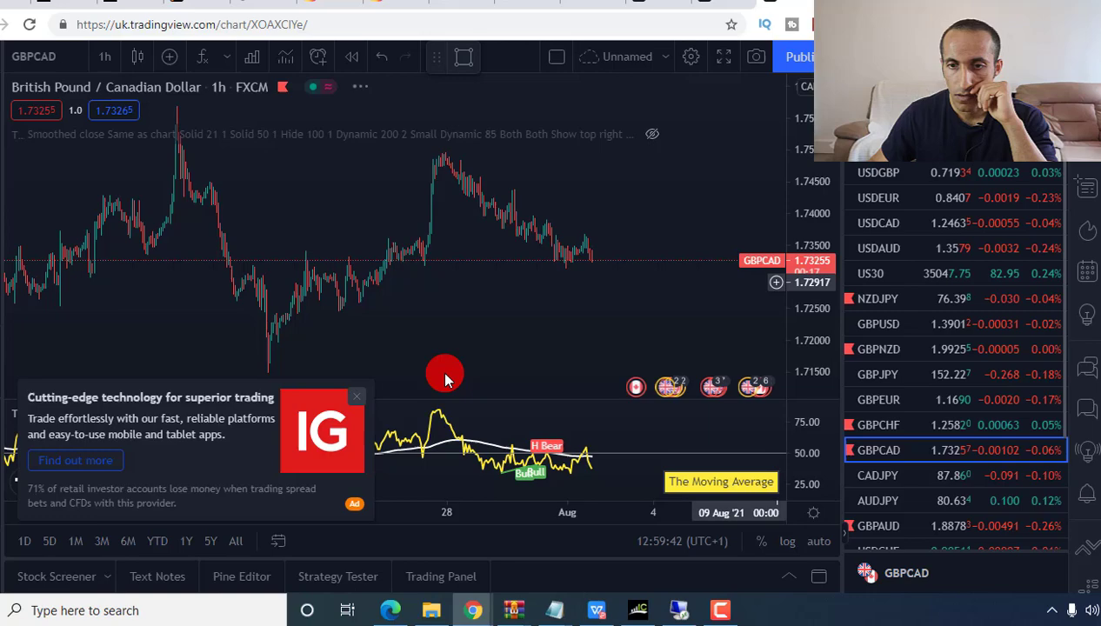
click(362, 407)
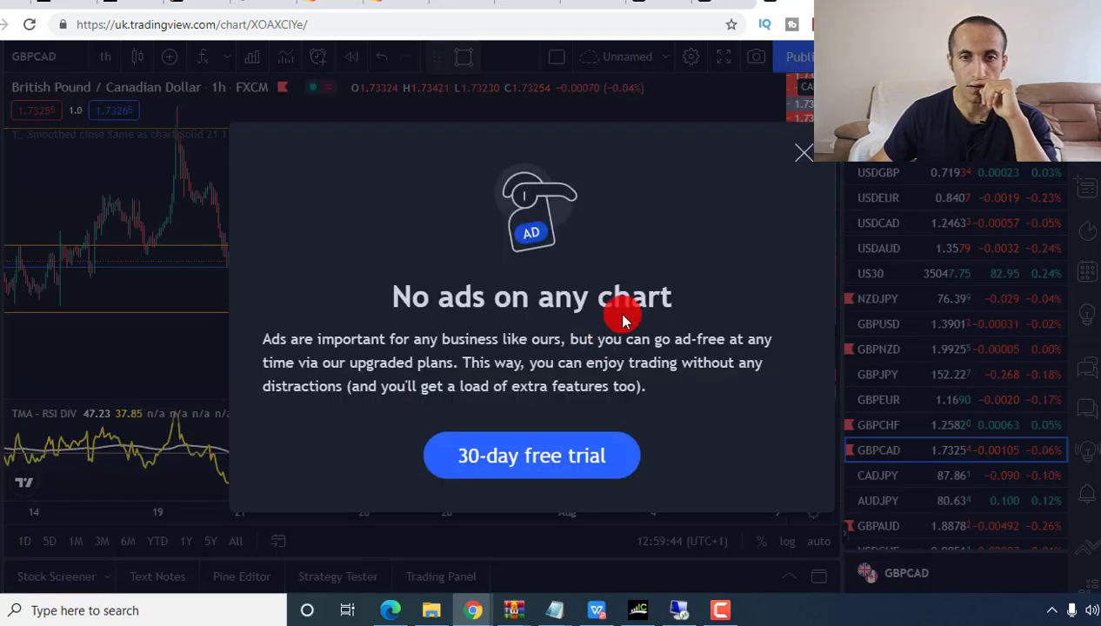
click(800, 153)
Zoom, rescale and pan the GBPCAD hourly chart around the short's 23.8-pip stop and 20.7-pip target
scroll(609, 200, up, 3)
scroll(585, 200, up, 3)
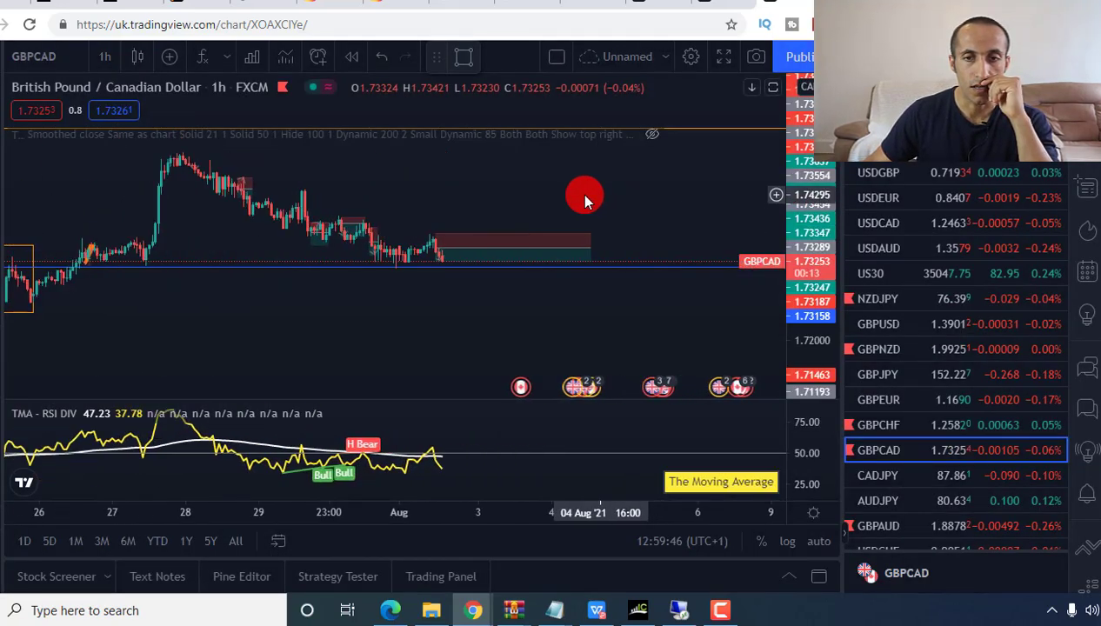
scroll(585, 200, up, 3)
scroll(541, 217, up, 2)
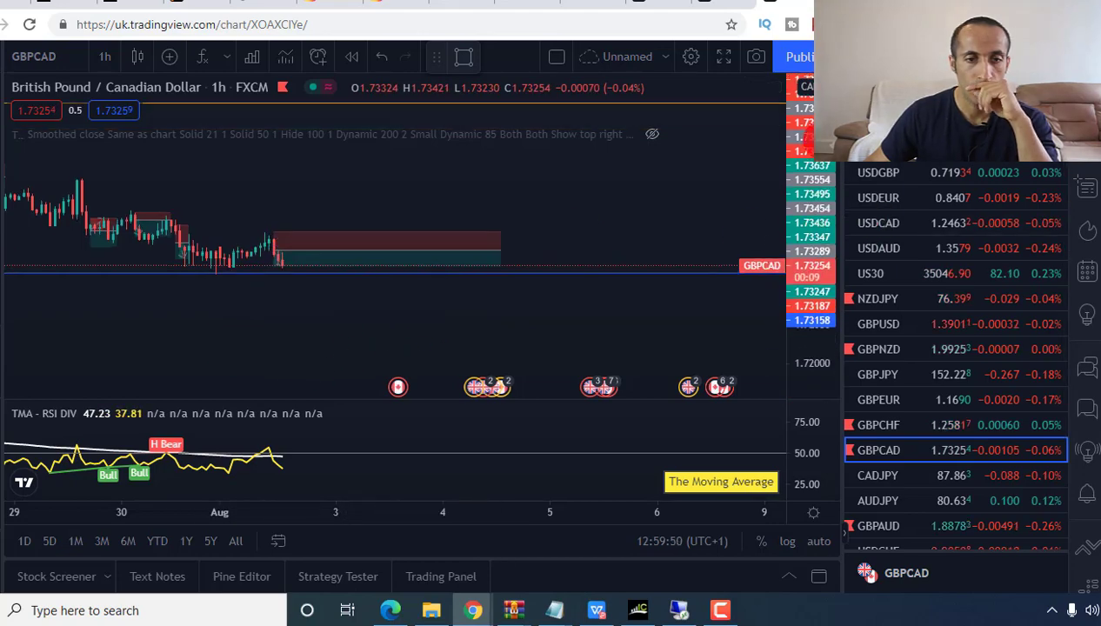
drag(818, 184, 812, 219)
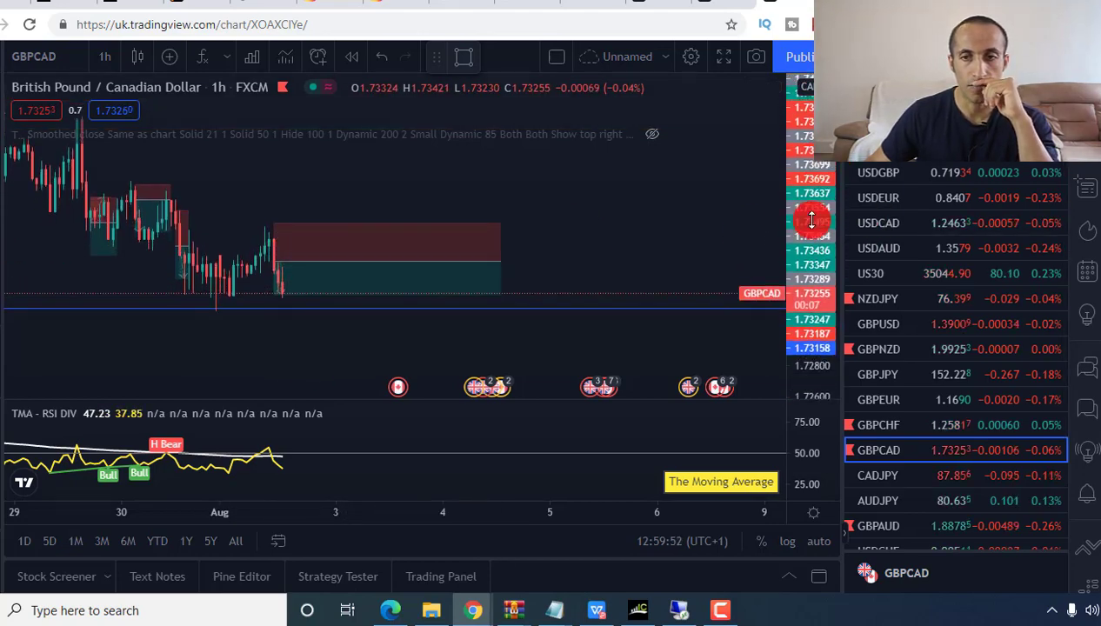
mouse_move(558, 190)
mouse_down()
mouse_move(679, 197)
mouse_move(612, 197)
mouse_move(582, 261)
mouse_move(455, 184)
mouse_move(585, 414)
mouse_up()
scroll(679, 197, down, 2)
scroll(679, 196, down, 2)
scroll(678, 192, down, 2)
scroll(676, 186, down, 2)
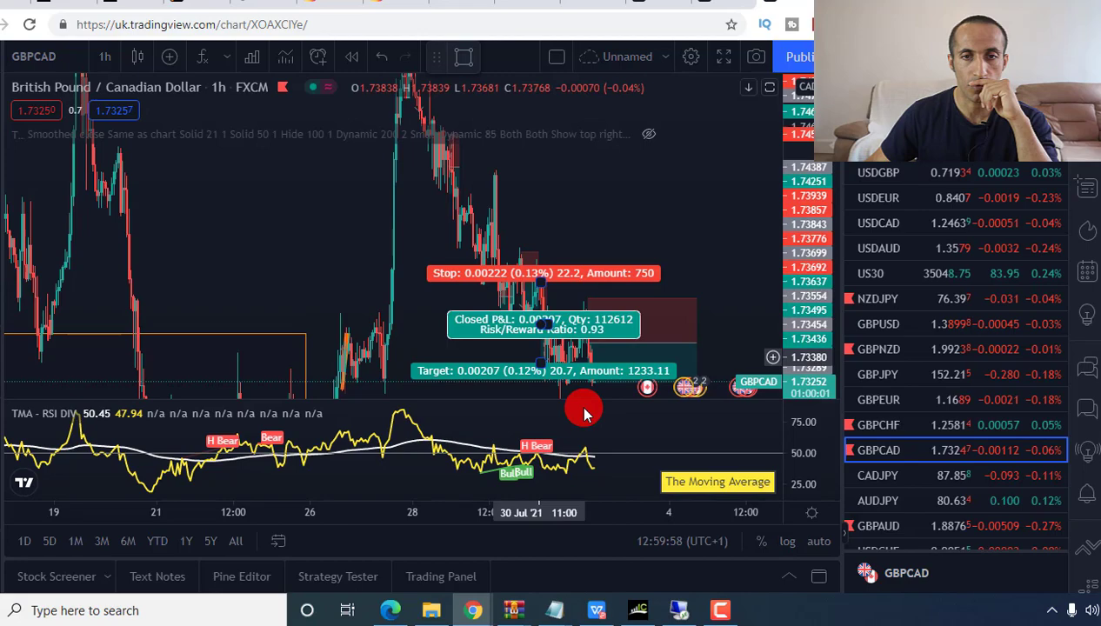
drag(575, 204, 541, 175)
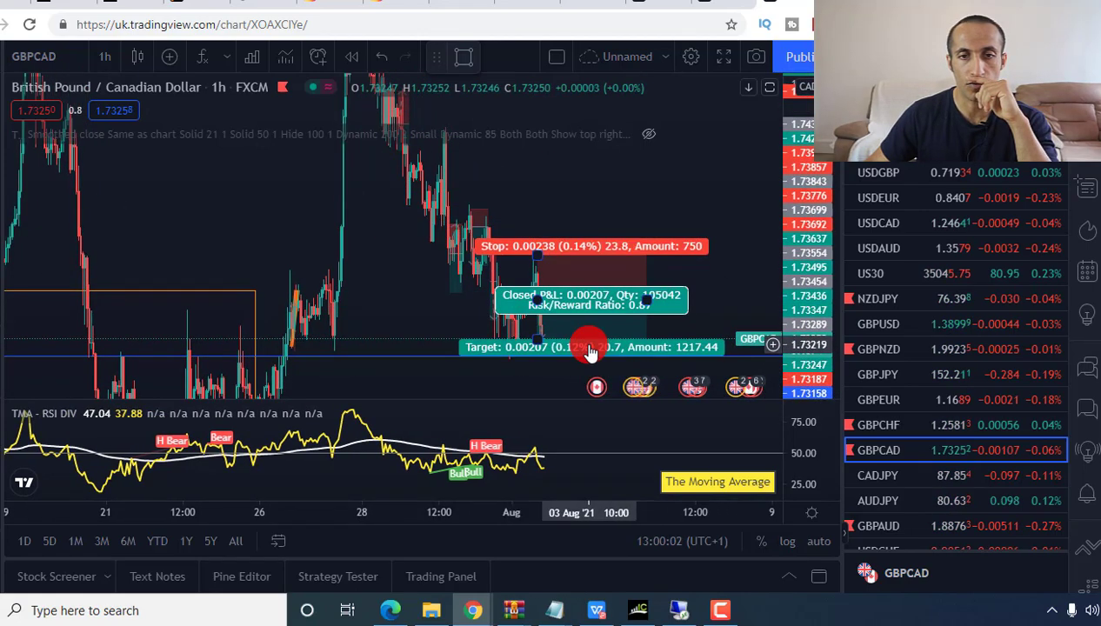
Step GBPCAD through 4-hour, 2-hour and 1-hour to 15-minute candles, centring the latest price action
click(102, 58)
click(122, 383)
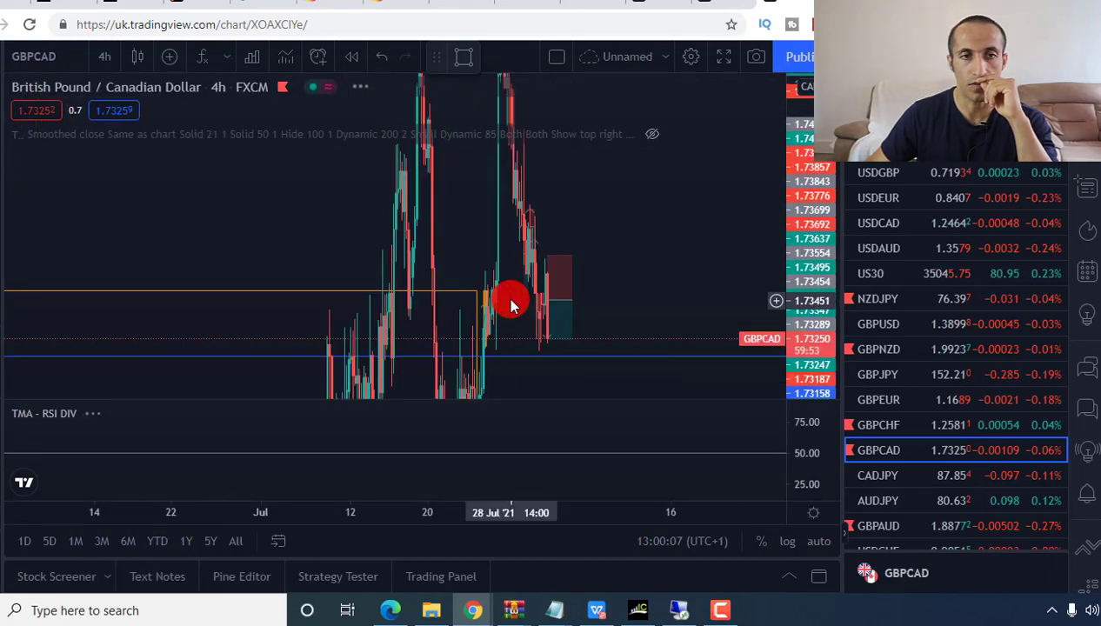
click(109, 63)
click(157, 324)
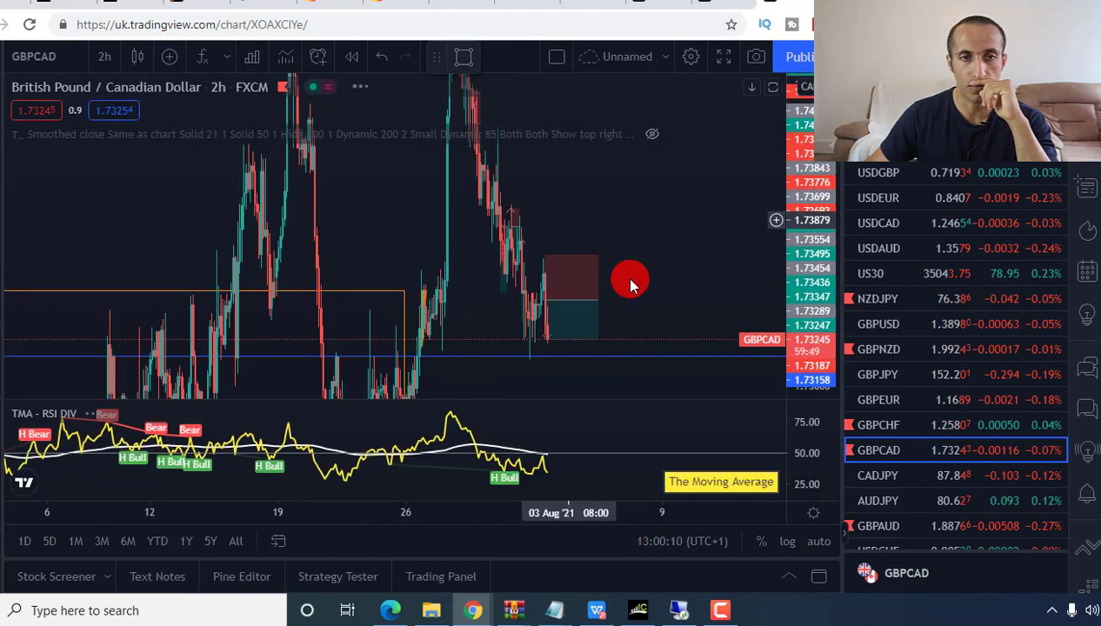
click(97, 59)
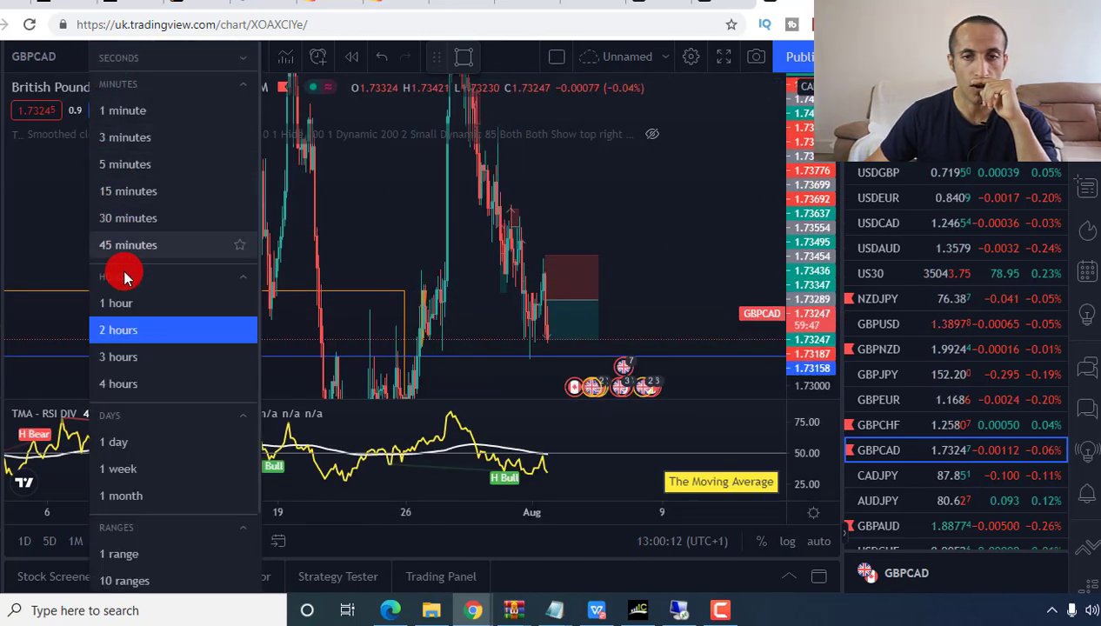
click(123, 304)
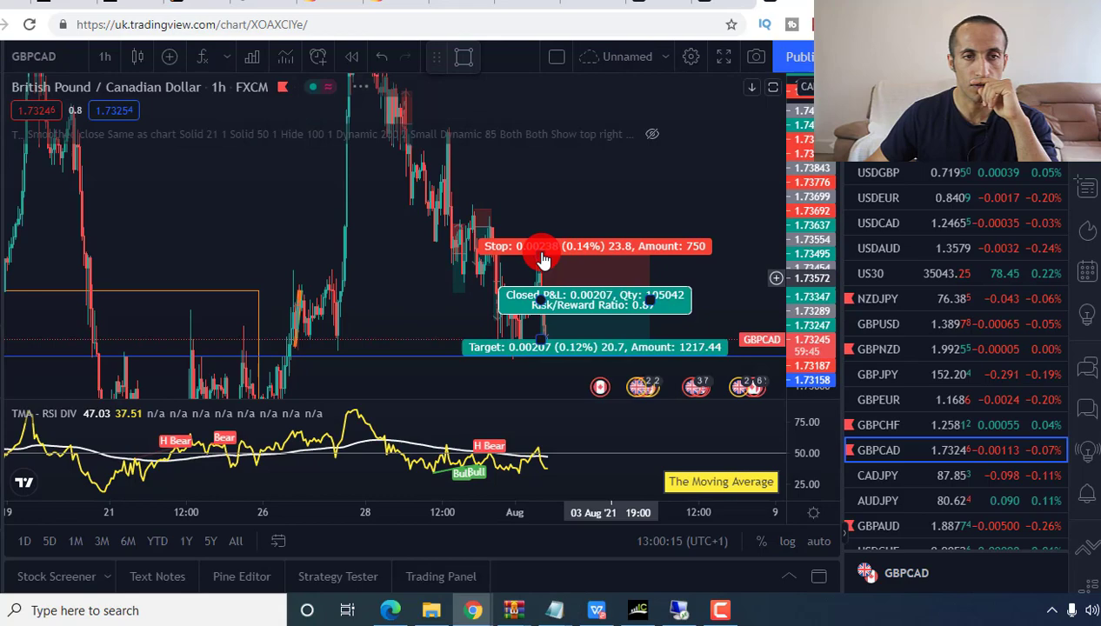
click(108, 61)
click(143, 191)
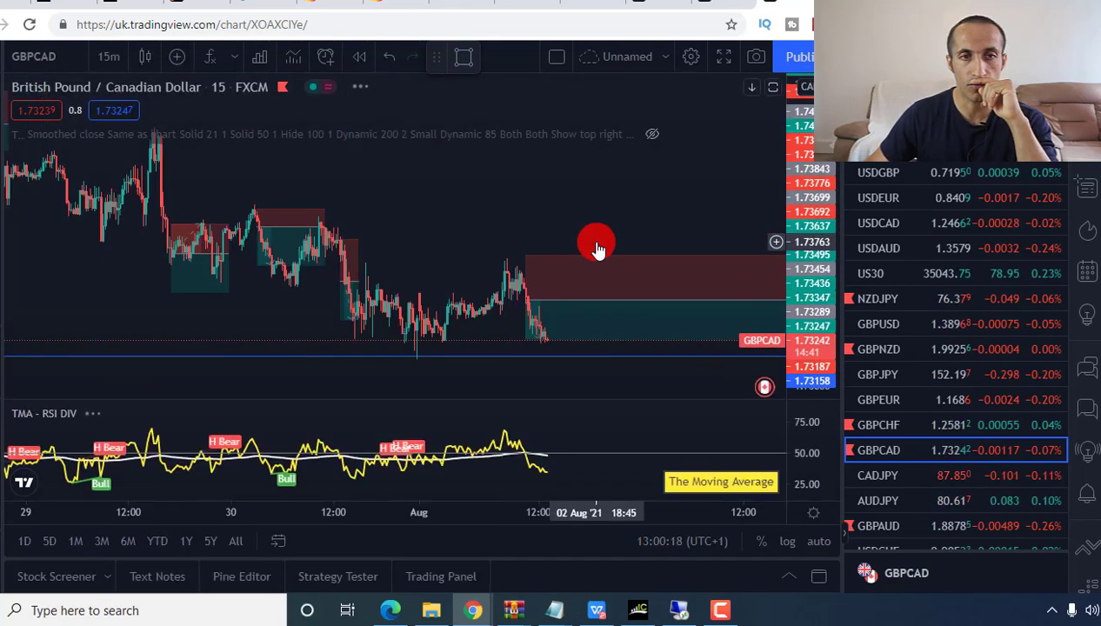
drag(551, 208, 256, 204)
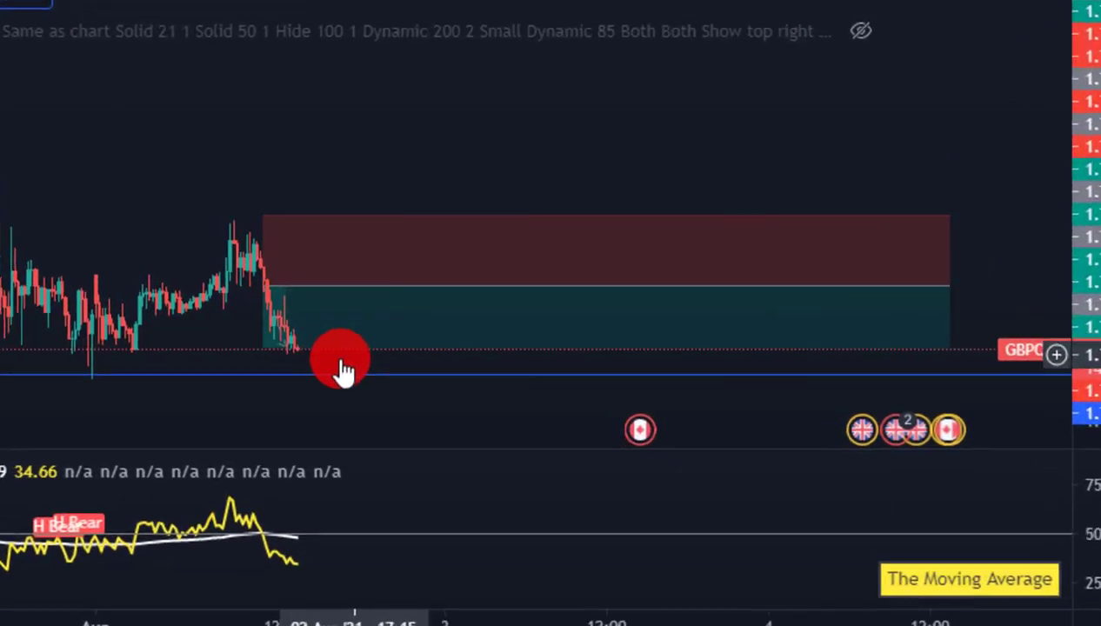
click(332, 327)
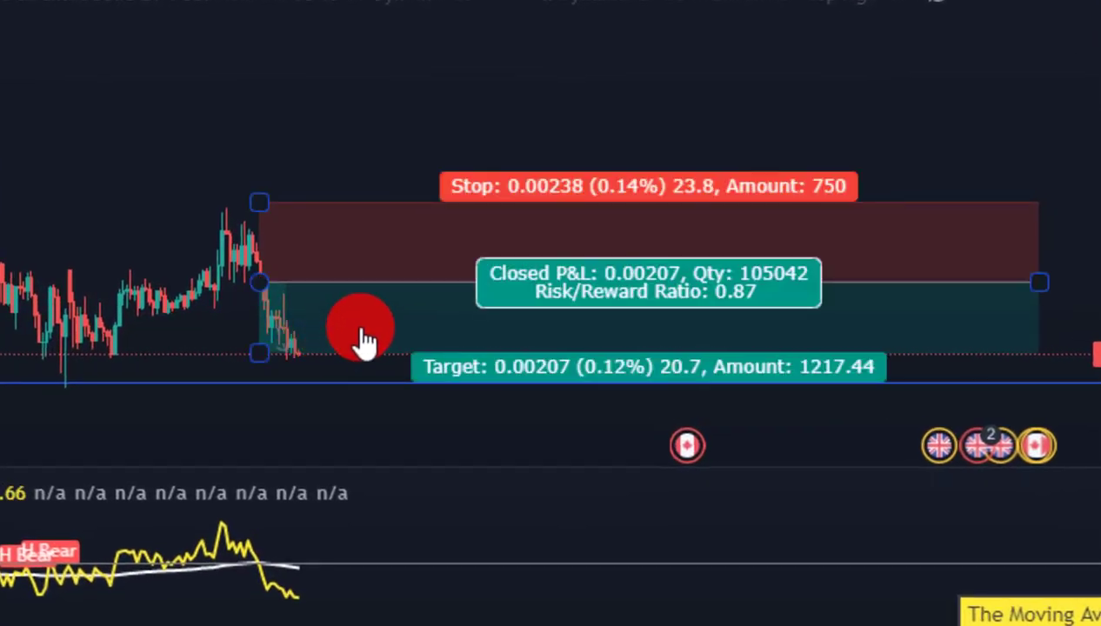
key(Escape)
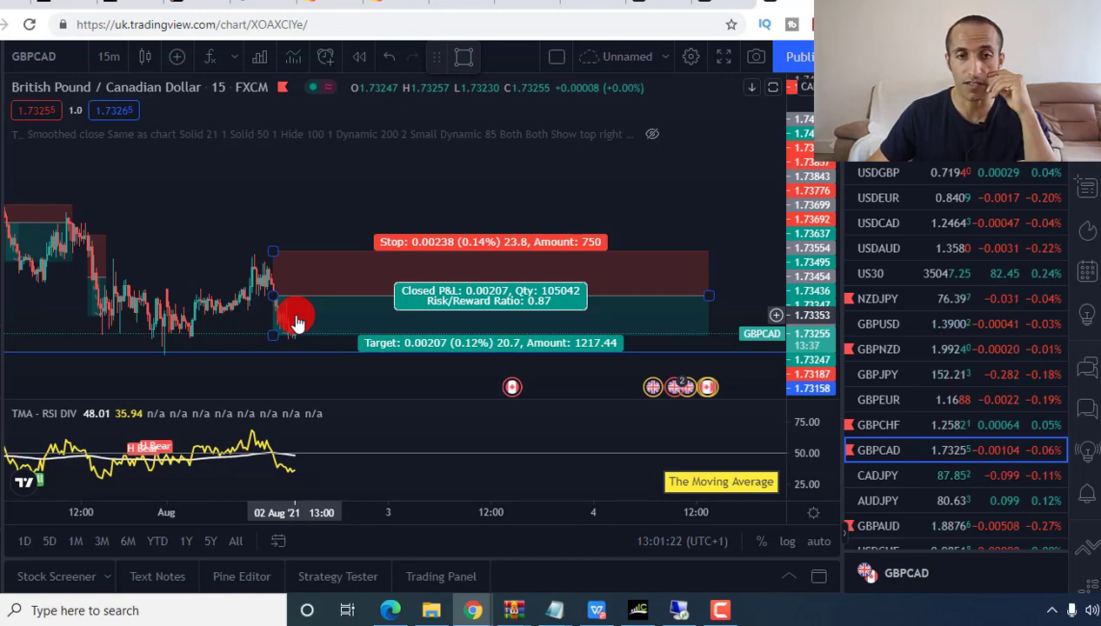
mouse_move(637, 610)
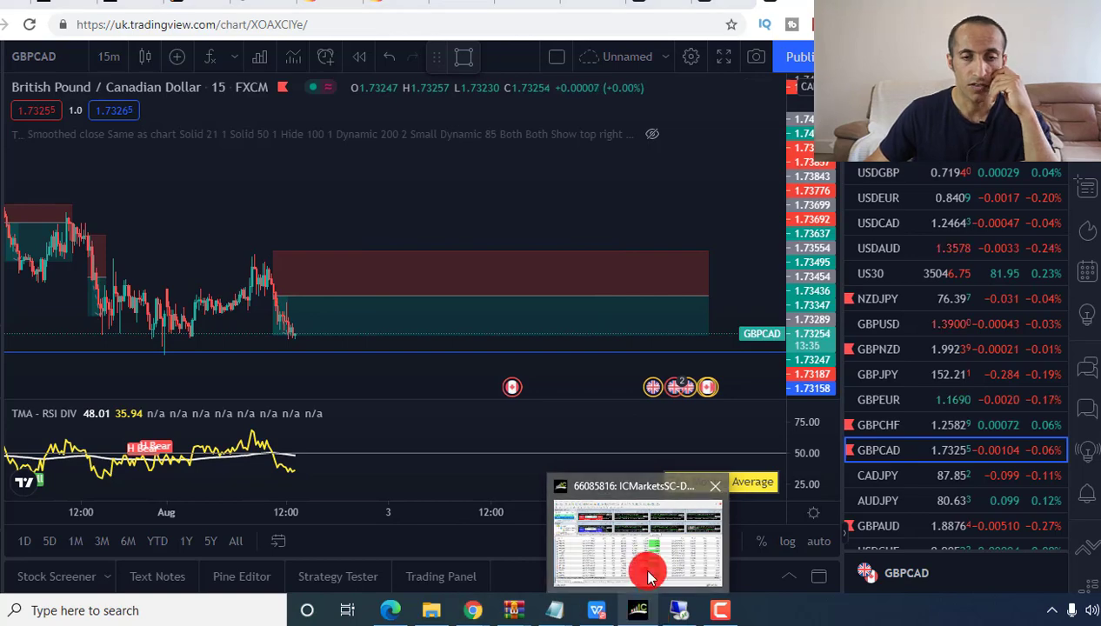
click(648, 577)
click(4, 560)
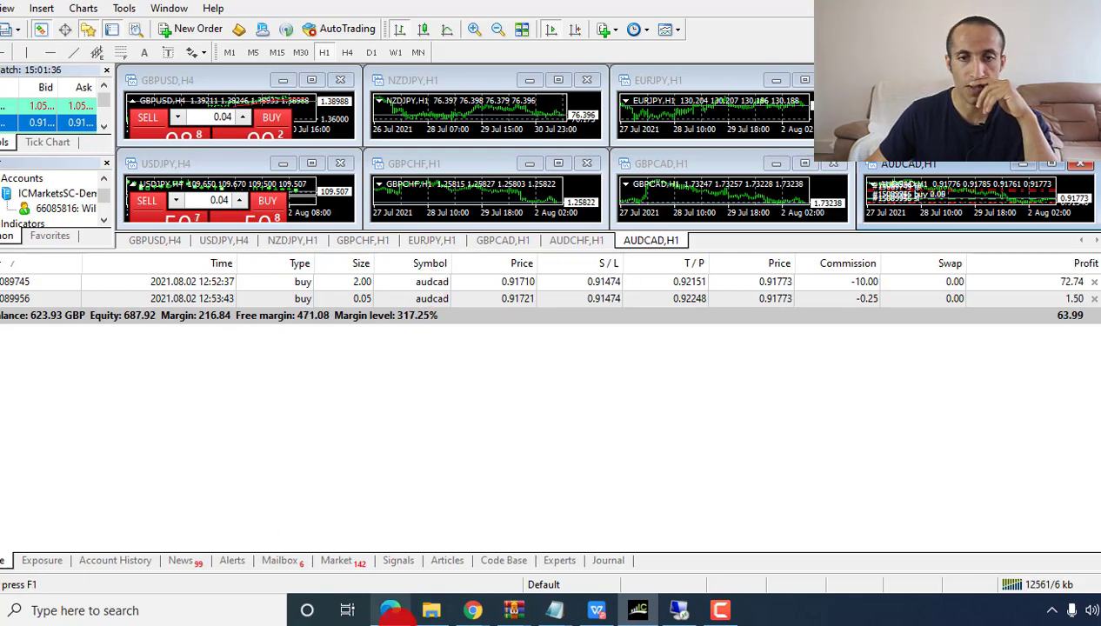
mouse_move(472, 611)
click(474, 557)
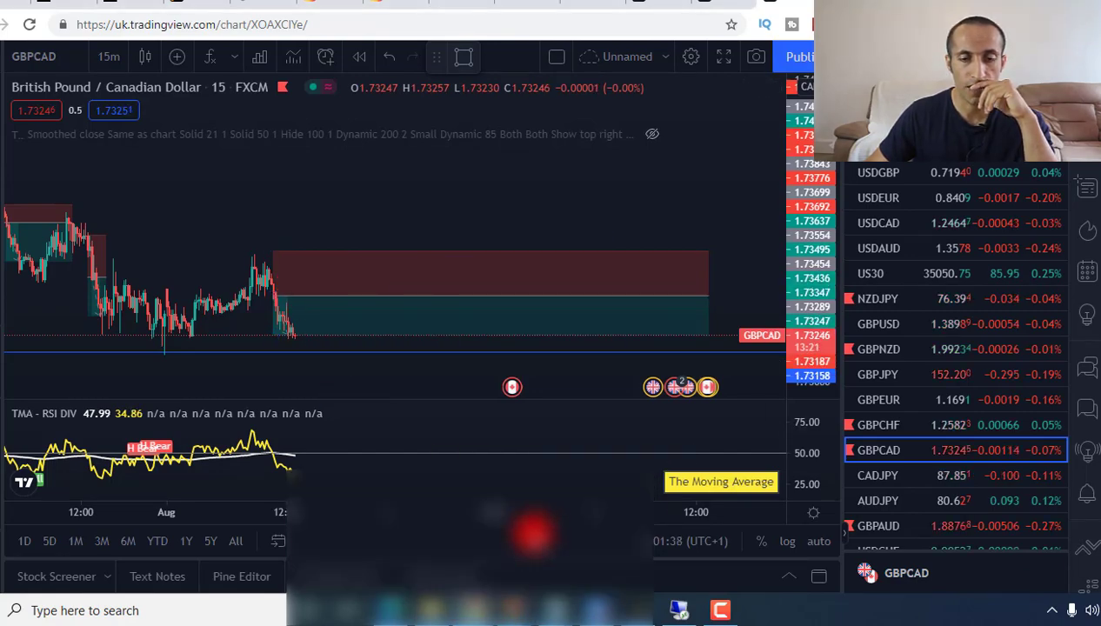
click(280, 322)
click(253, 84)
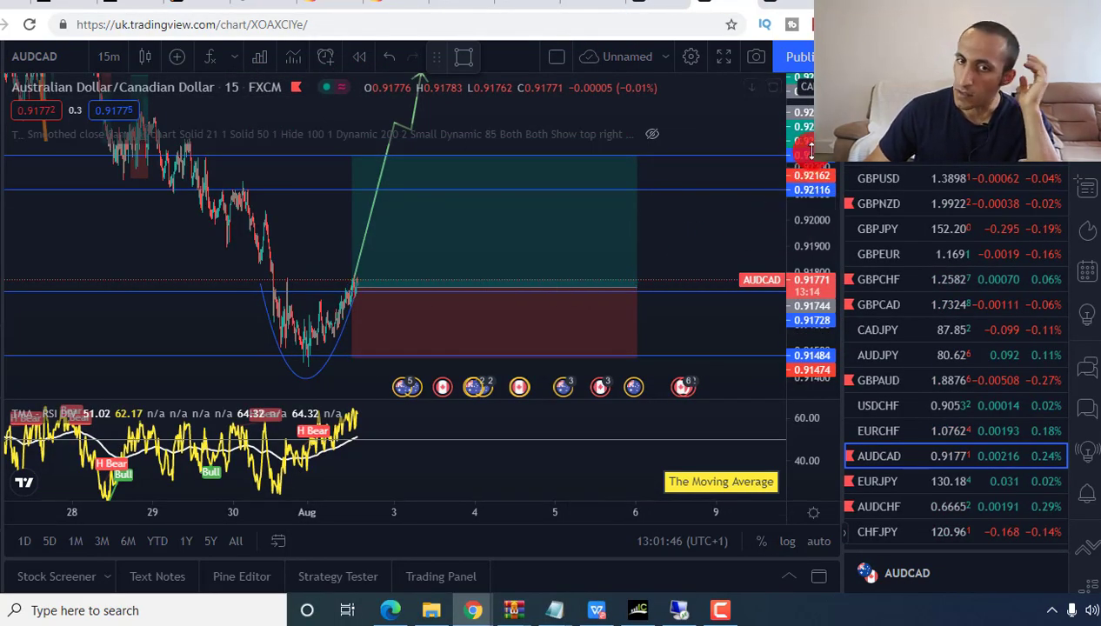
Rescale, pan and zoom AUDCAD to fit the rounded bottom and the long's 50.4-pip target and 27-pip stop
drag(809, 178, 811, 187)
drag(679, 233, 721, 233)
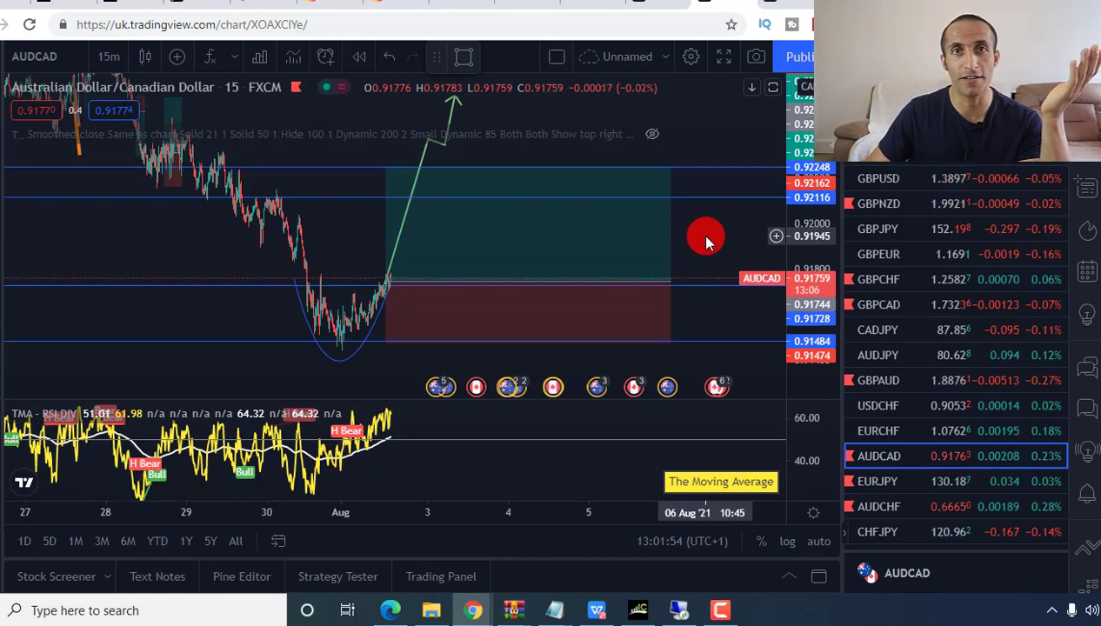
scroll(705, 237, up, 2)
scroll(696, 228, up, 2)
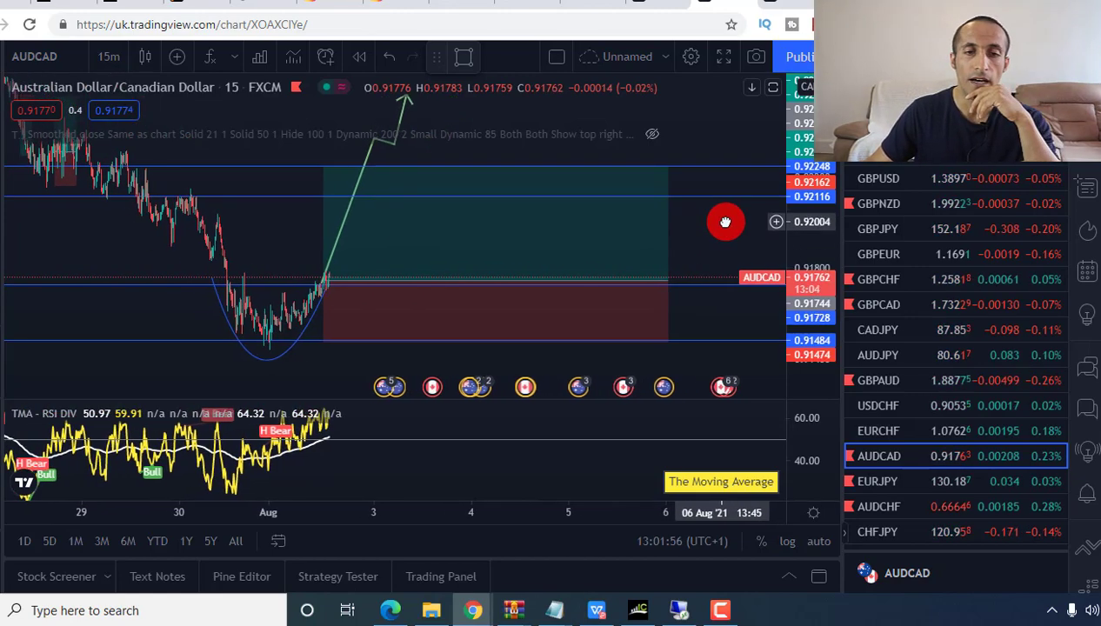
scroll(731, 230, up, 1)
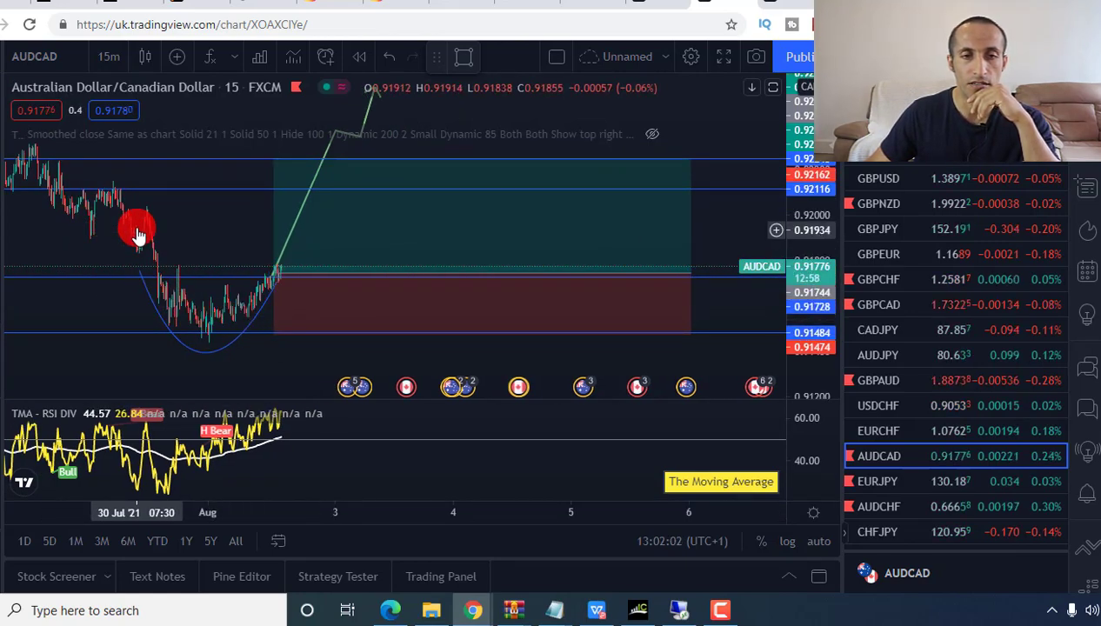
mouse_move(266, 346)
mouse_down()
mouse_move(277, 357)
mouse_move(295, 320)
mouse_move(561, 361)
mouse_up()
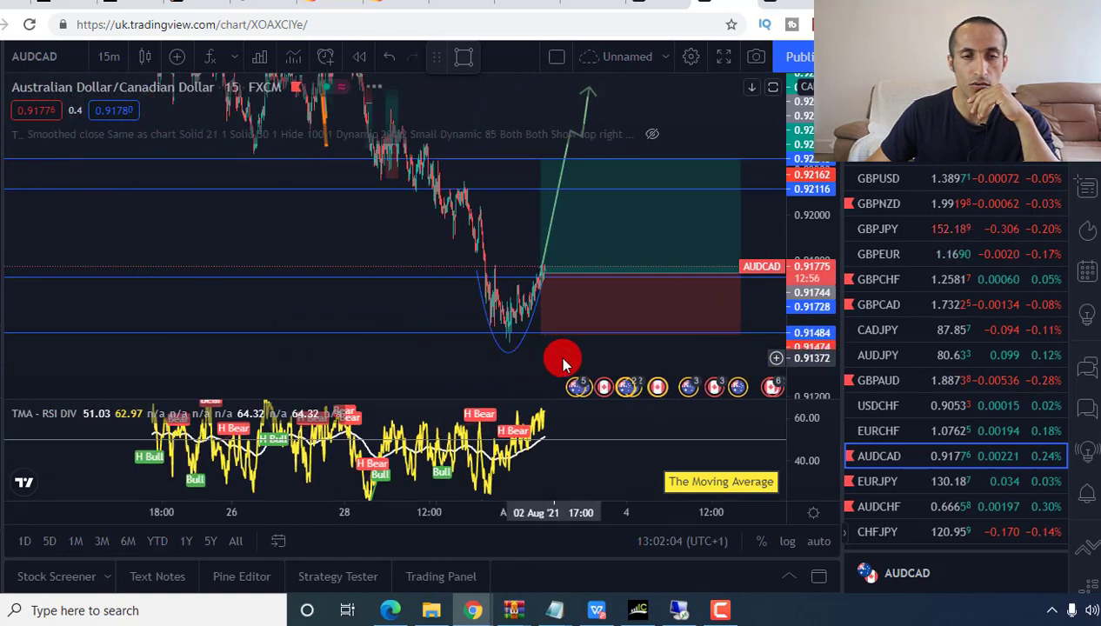
scroll(557, 345, down, 2)
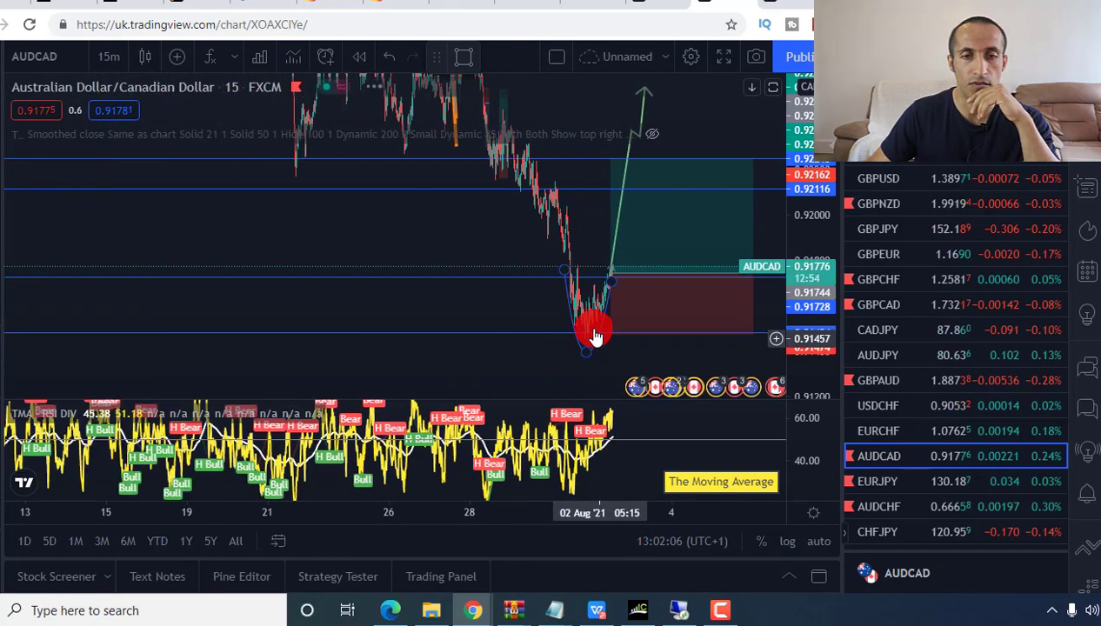
click(107, 56)
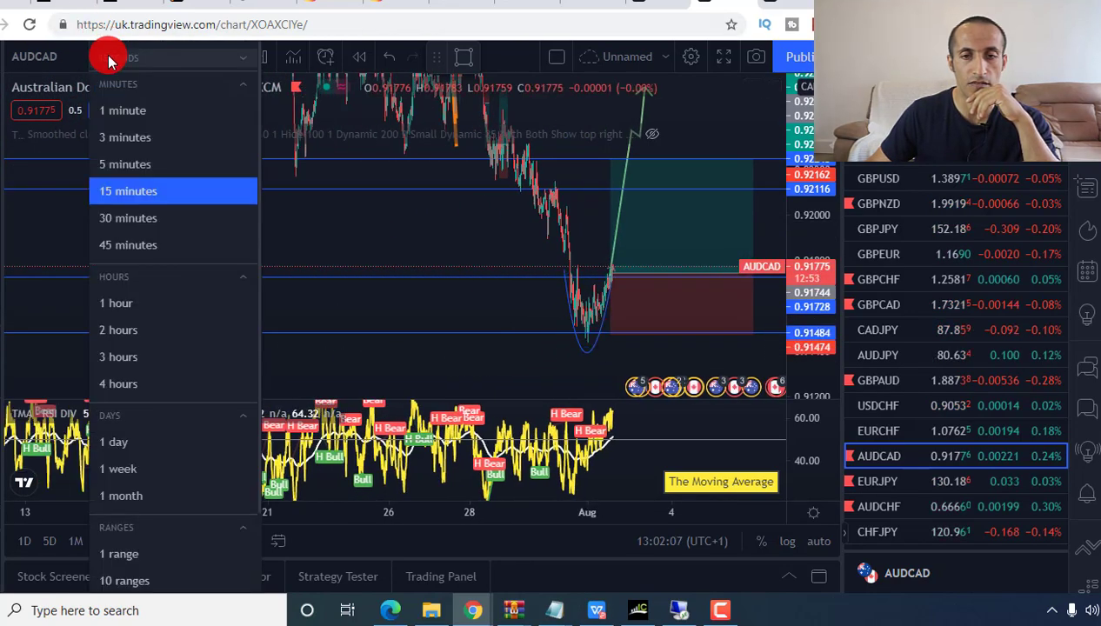
View AUDCAD on 4-hour candles, then the daily timeframe, panning across its long-term history
click(136, 385)
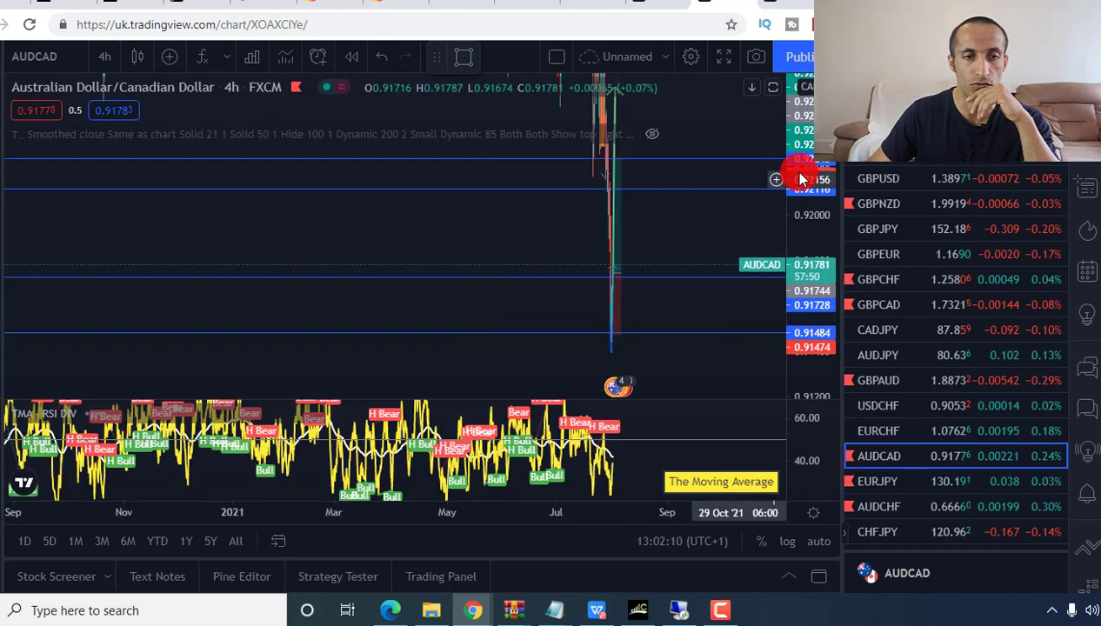
drag(802, 179, 813, 339)
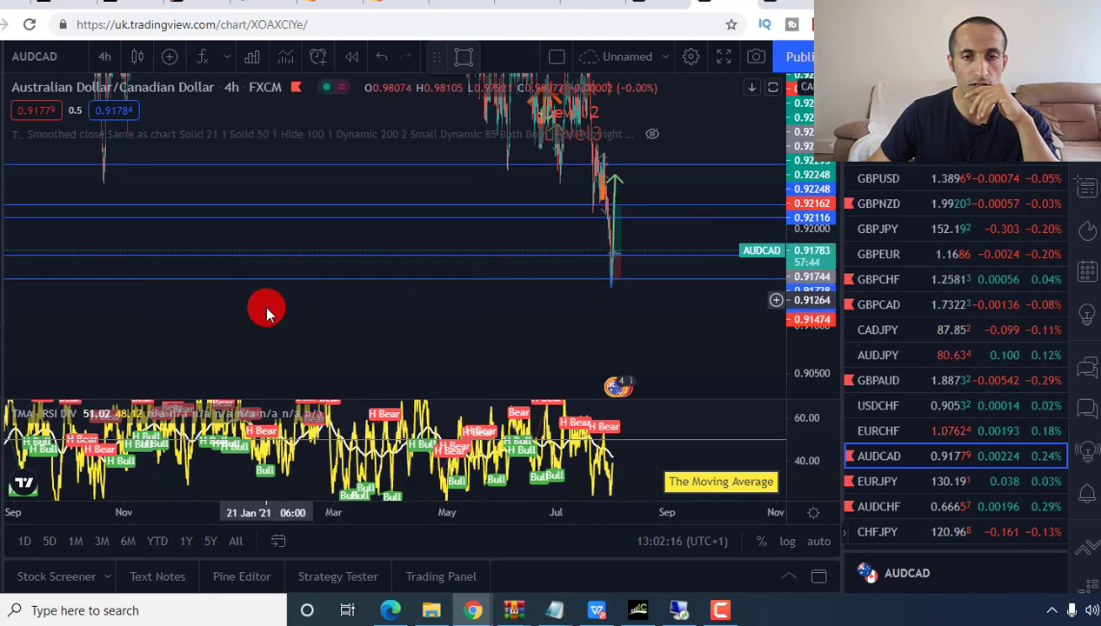
drag(267, 311, 387, 313)
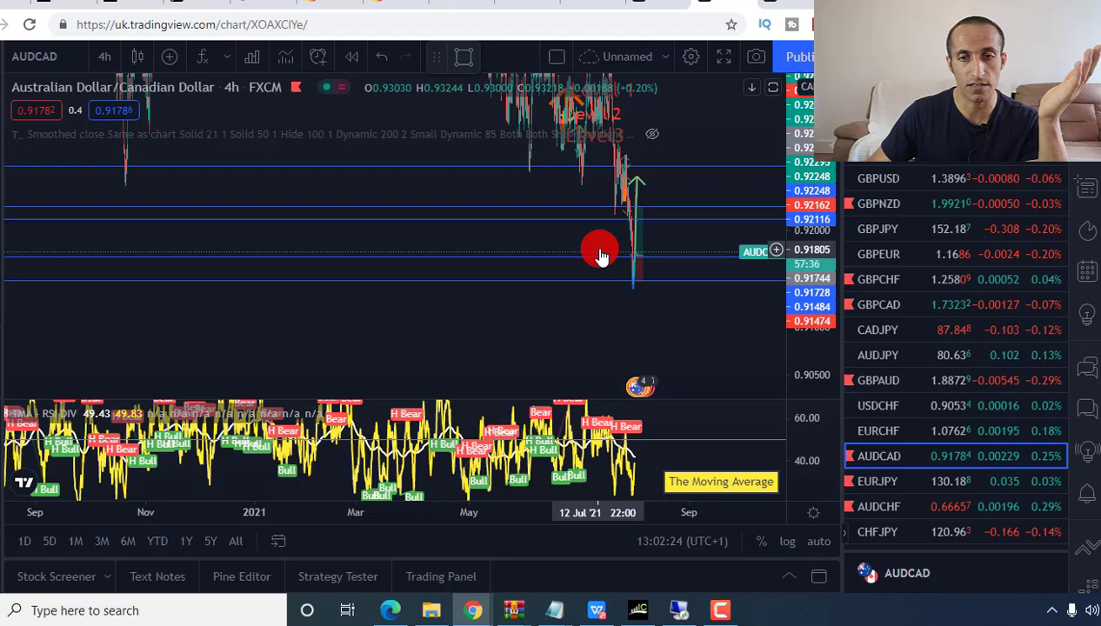
click(93, 61)
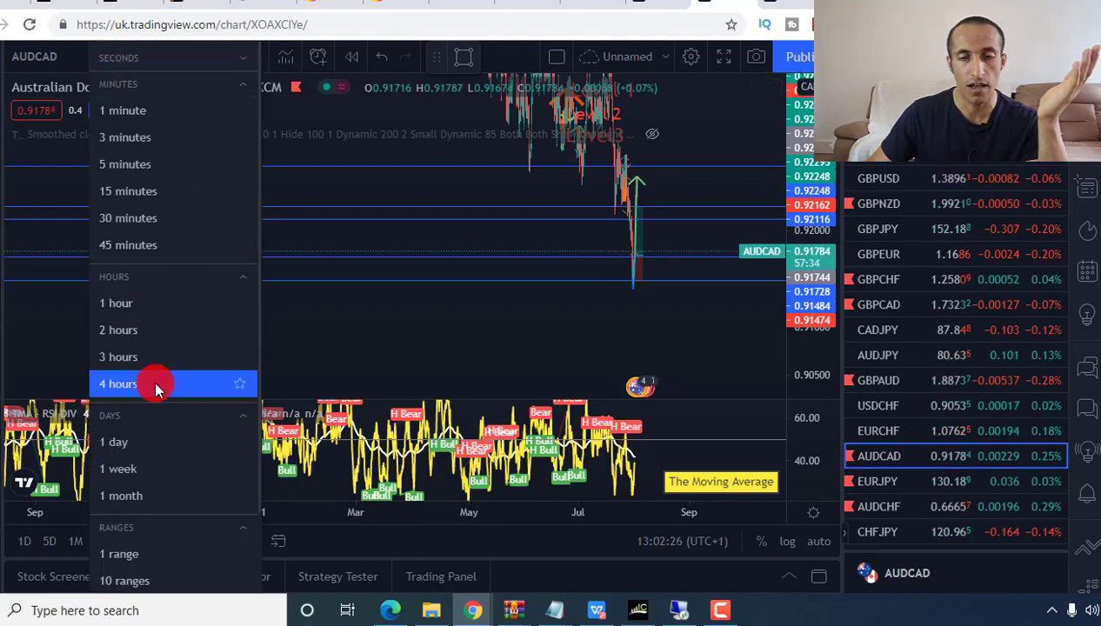
click(123, 442)
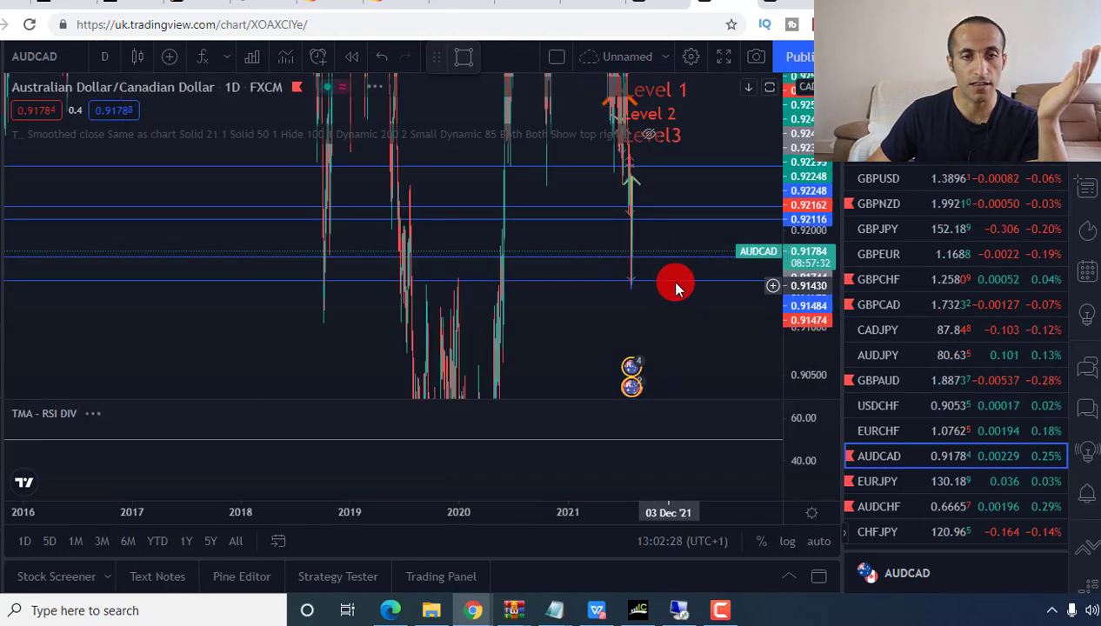
drag(574, 305, 484, 246)
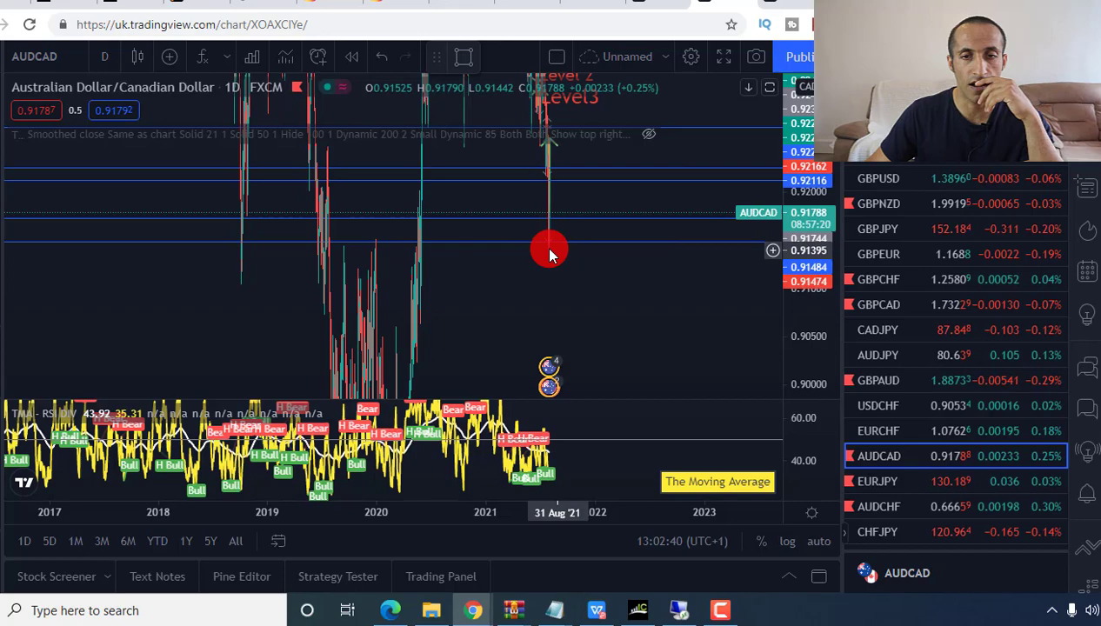
Put AUDCAD on 1-hour candles and frame the rounded bottom with the long-position box
click(108, 57)
click(139, 303)
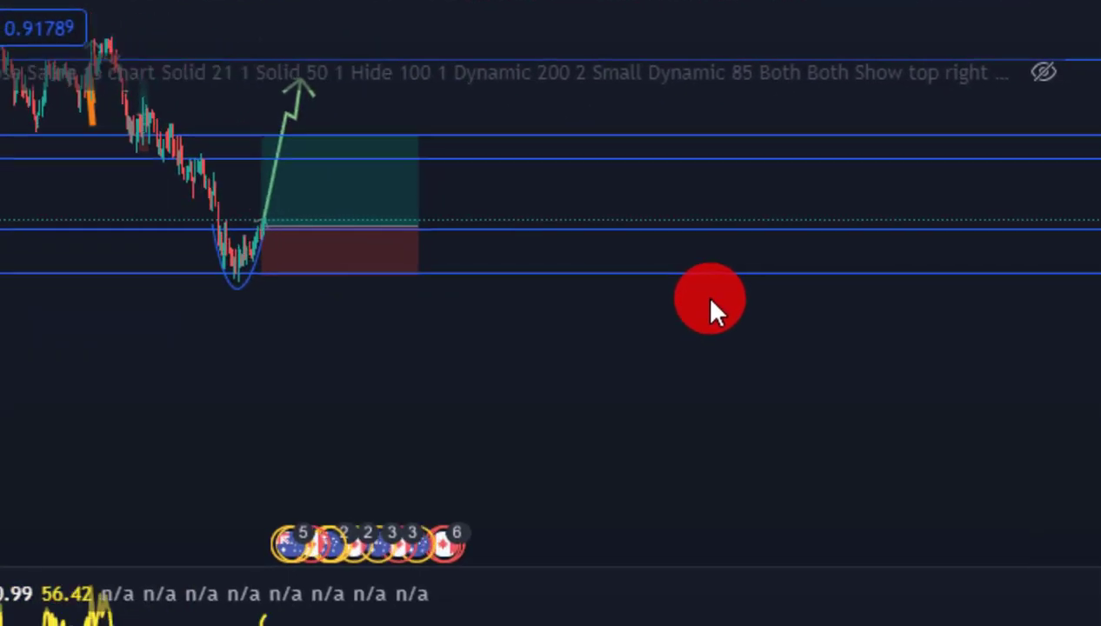
mouse_move(282, 366)
mouse_down()
mouse_move(865, 443)
mouse_move(494, 437)
mouse_move(957, 406)
mouse_move(612, 410)
mouse_move(824, 450)
mouse_up()
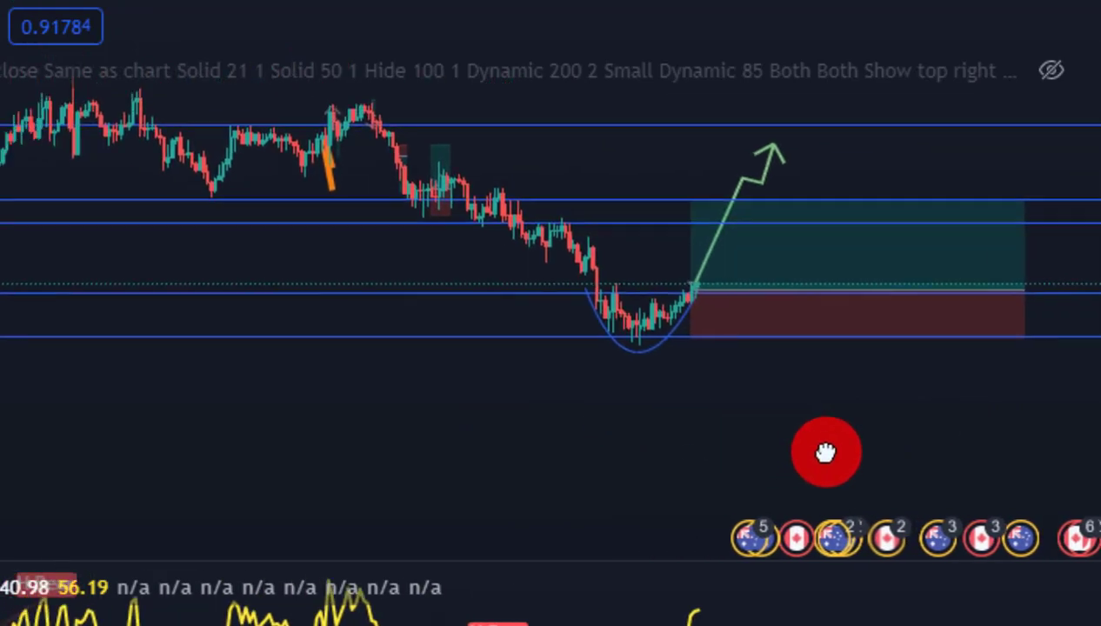
scroll(674, 385, up, 2)
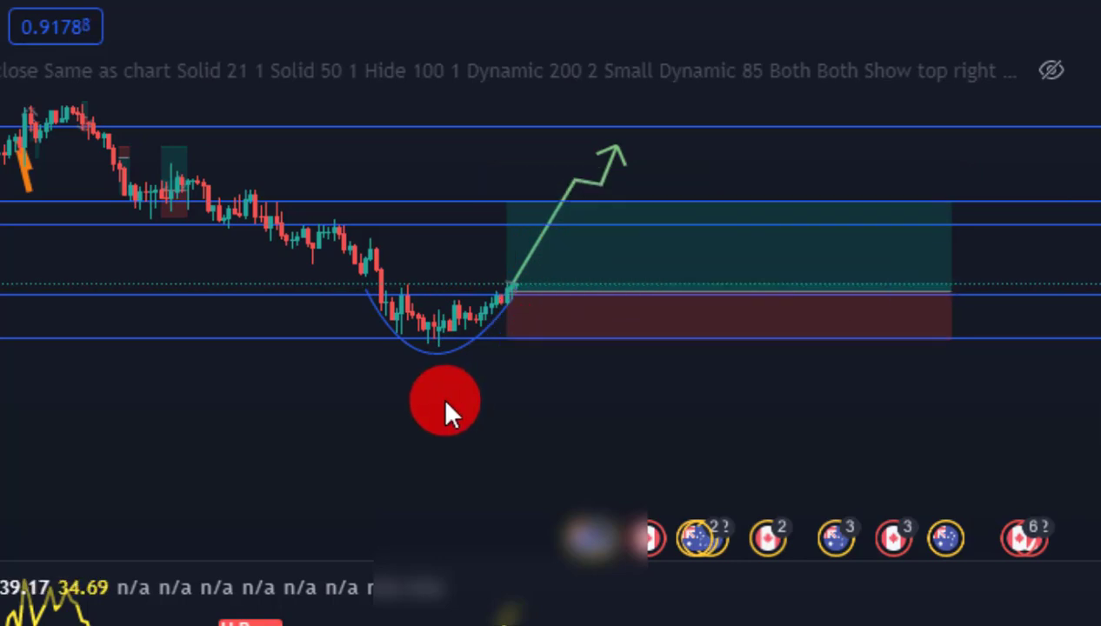
mouse_move(435, 402)
mouse_down()
mouse_move(184, 405)
mouse_move(783, 467)
mouse_up()
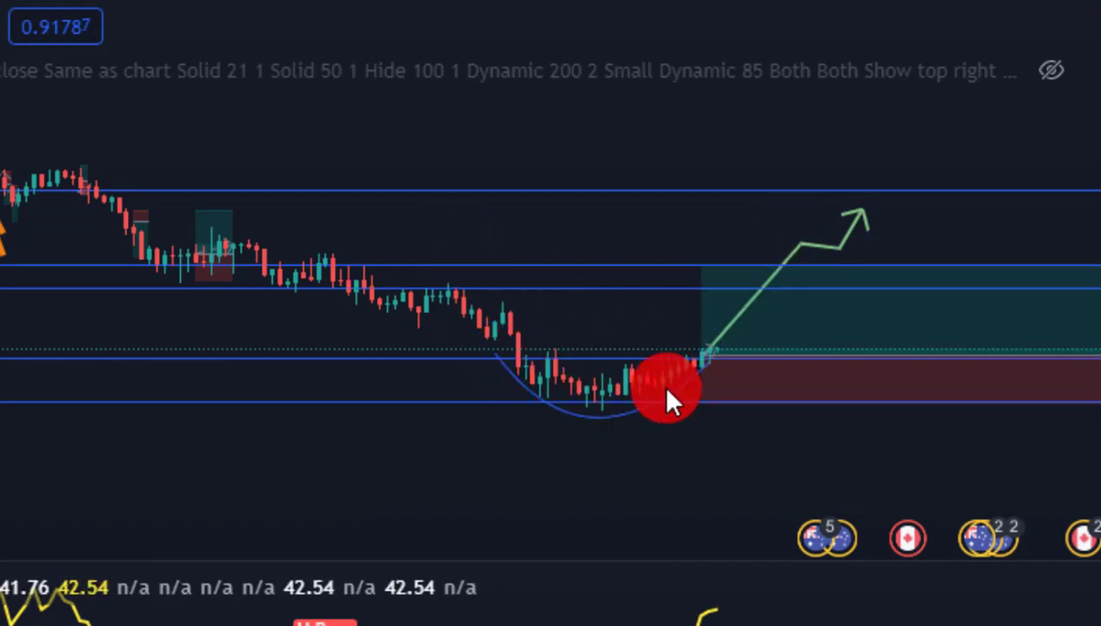
mouse_move(696, 321)
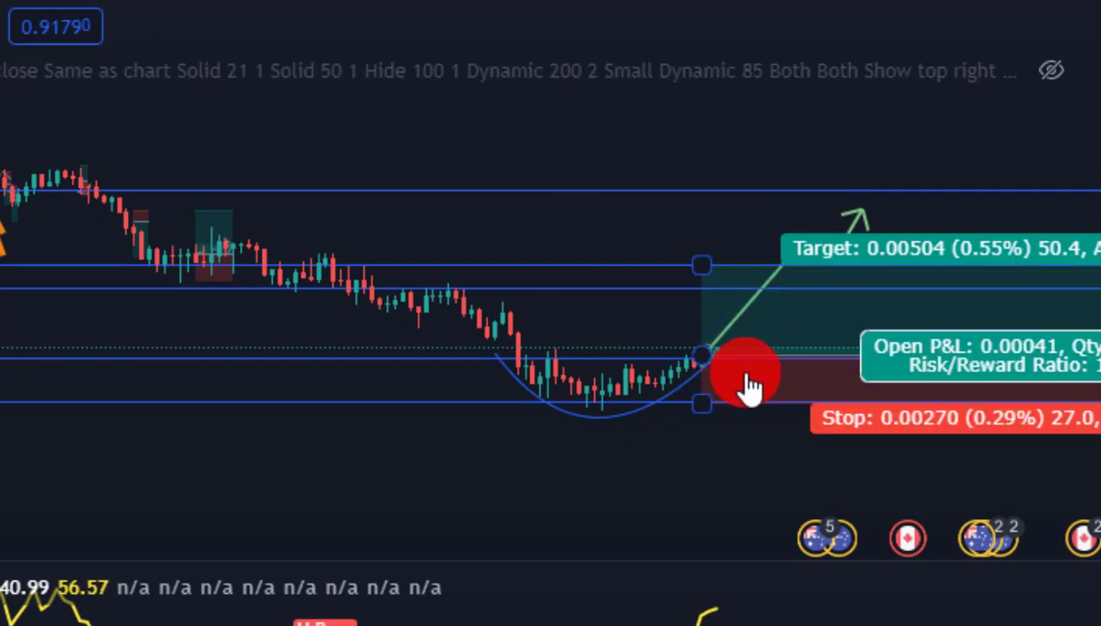
scroll(706, 417, up, 2)
scroll(709, 431, up, 1)
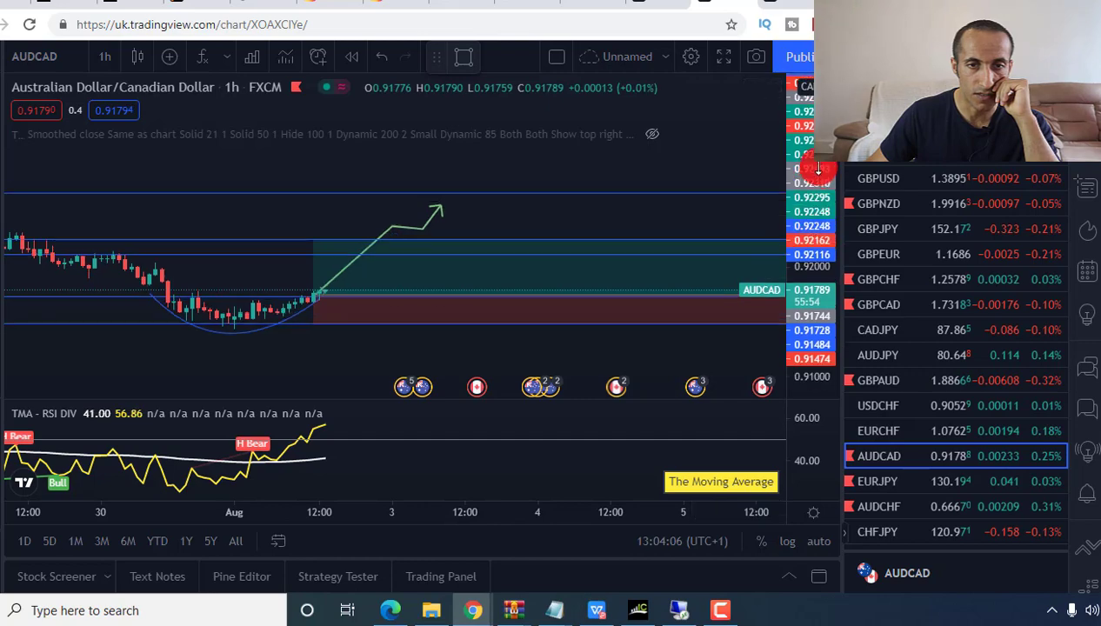
Stretch and zoom out the hourly chart, then select the long position to show target, stop and risk/reward
drag(802, 220, 804, 152)
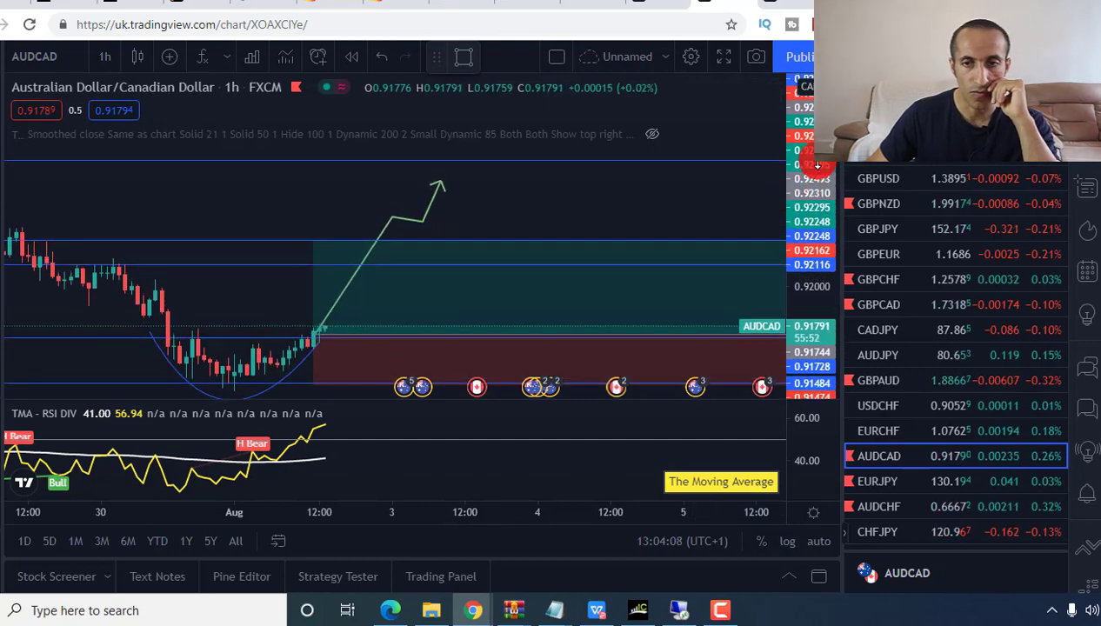
drag(489, 208, 609, 201)
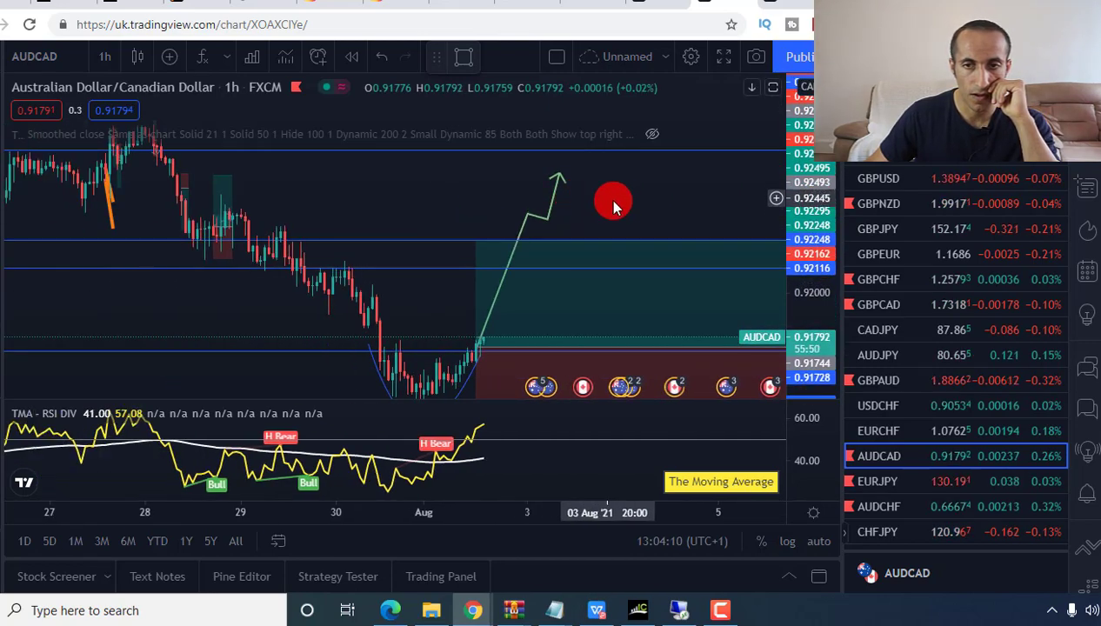
scroll(605, 170, down, 3)
click(533, 223)
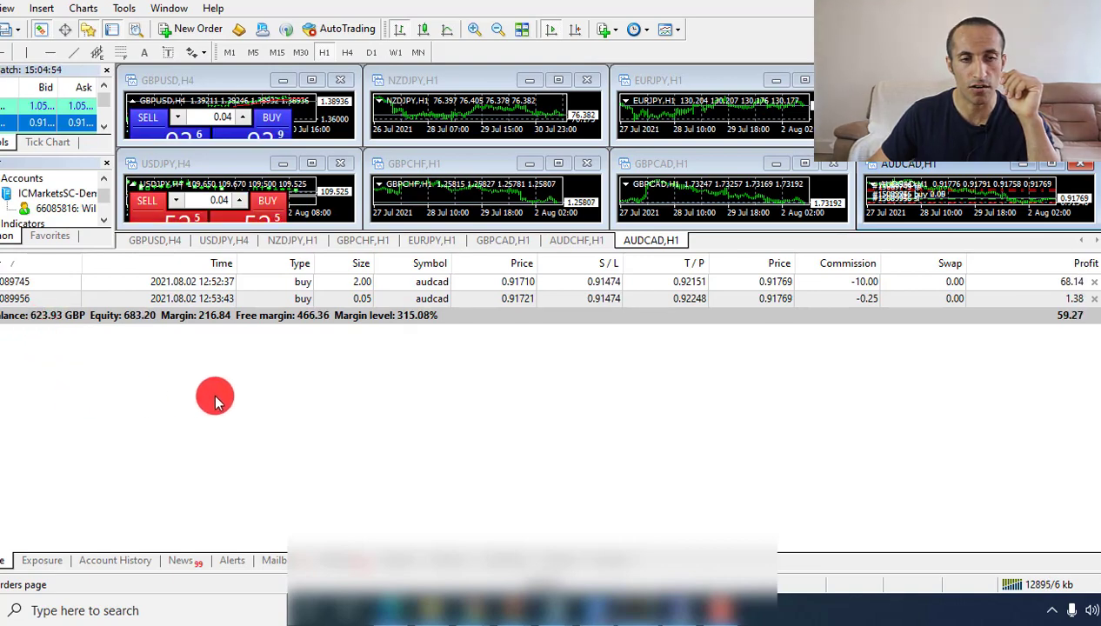
Show Account History with the GBPCAD sell closed at take profit for 104.45
click(120, 562)
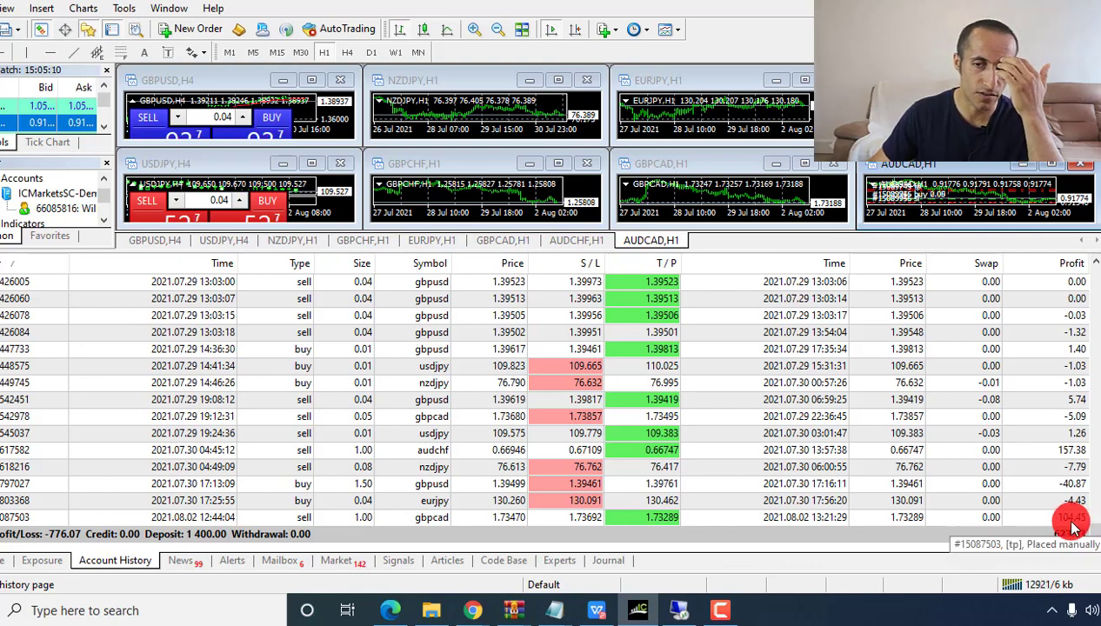
Return to the Trade tab listing the two AUDCAD buys at about 64 profit
click(5, 561)
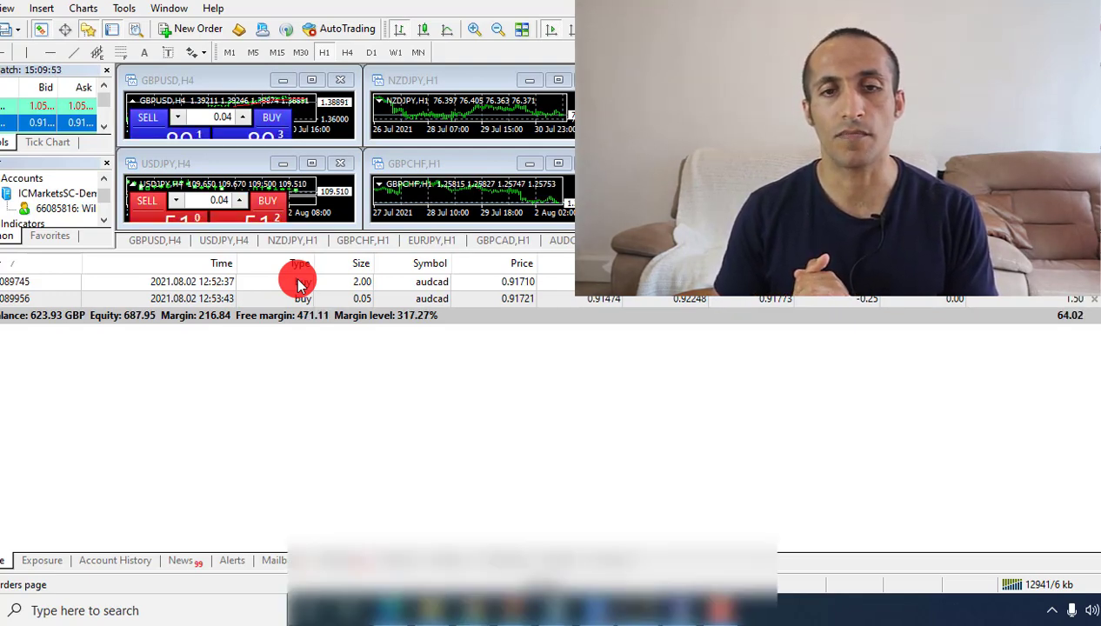
Switch to the TradingView AUDCAD hourly chart with the rounded-bottom long and its stop and target zones
click(524, 547)
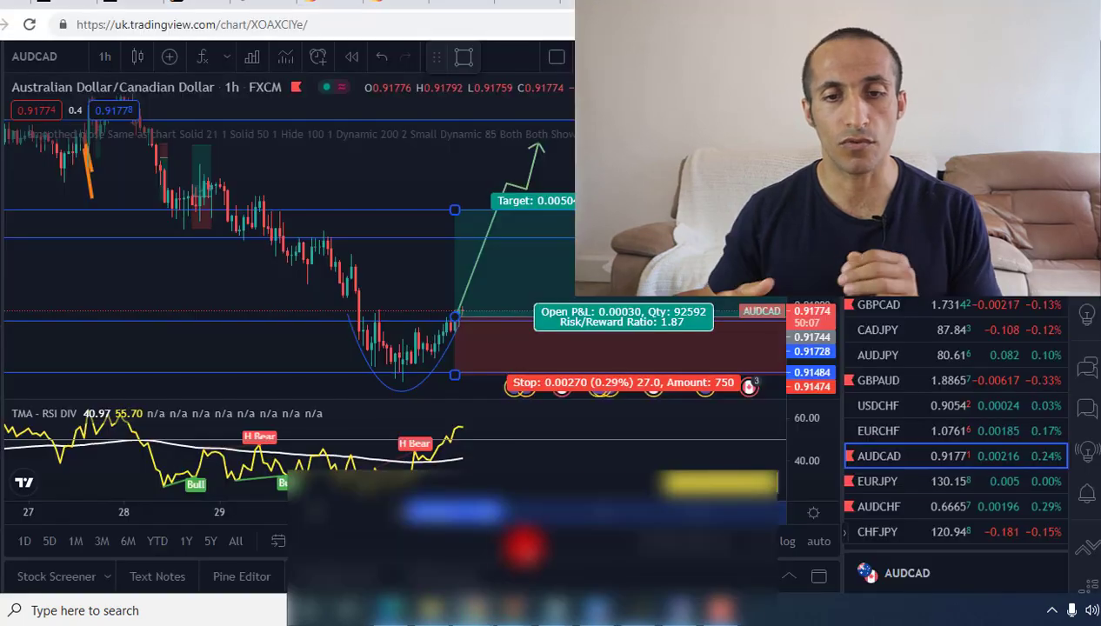